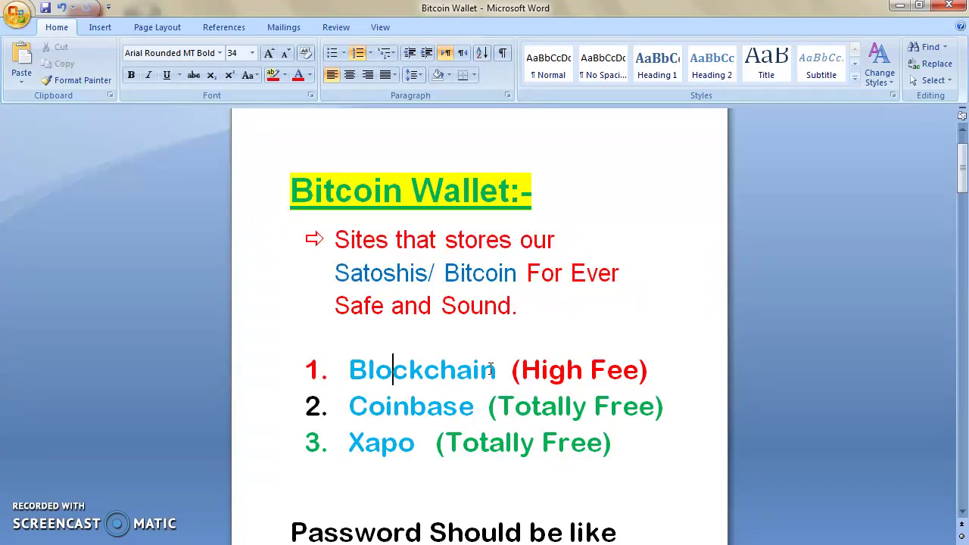
Step: Select and deselect the wallet list in Word, then bring up the Coinbase sign-up page
{"action": "left_click_drag", "start_coordinate": [629, 448], "coordinate": [326, 374]}
{"action": "left_click", "coordinate": [412, 442]}
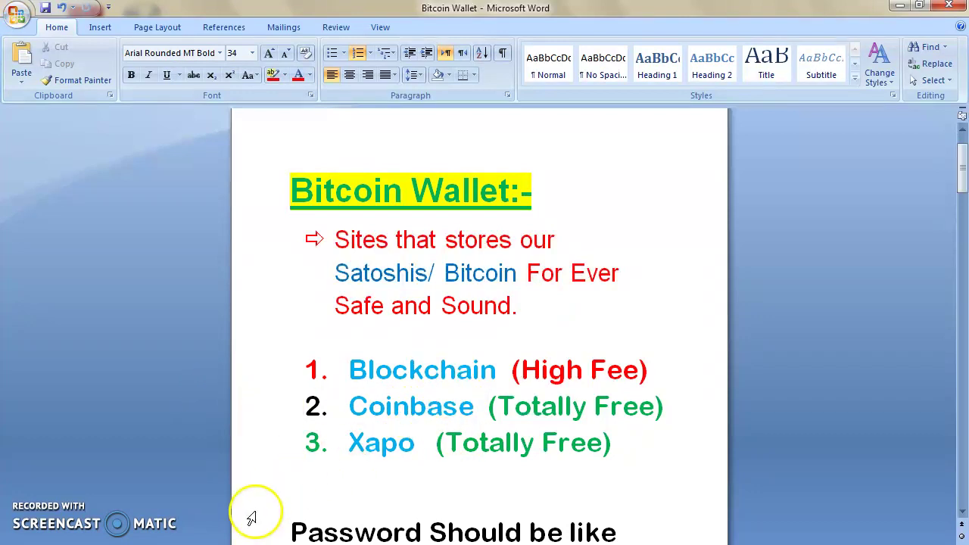
{"action": "left_click", "coordinate": [235, 544]}
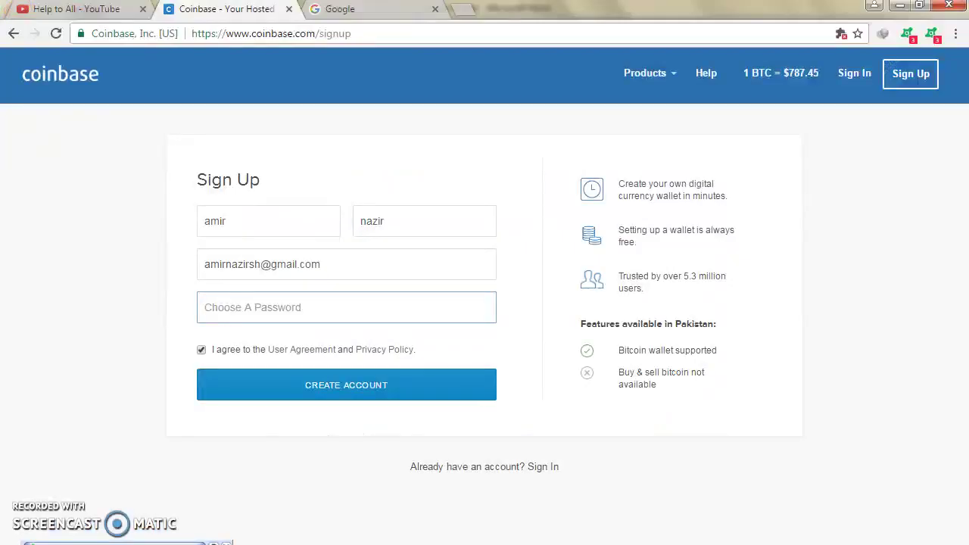
Step: Clear the existing e-mail, first name and last name from the sign-up form
{"action": "left_click_drag", "start_coordinate": [346, 262], "coordinate": [188, 238]}
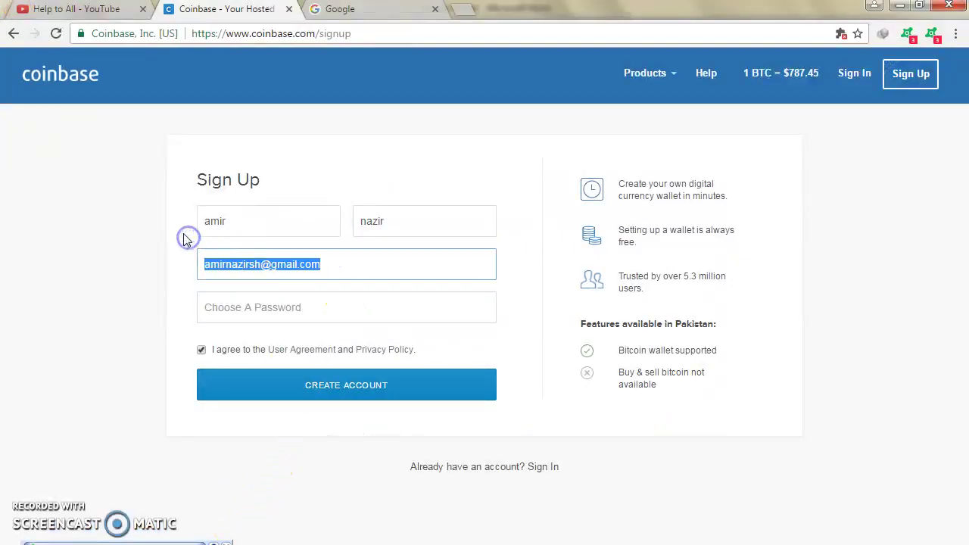
{"action": "key", "text": "BackSpace"}
{"action": "left_click_drag", "start_coordinate": [249, 219], "coordinate": [165, 212]}
{"action": "key", "text": "BackSpace"}
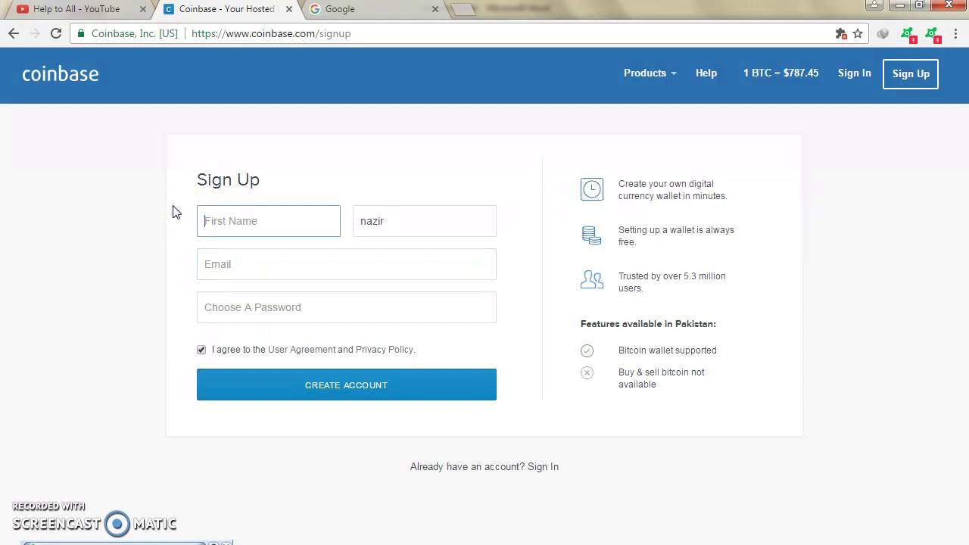
{"action": "left_click_drag", "start_coordinate": [412, 220], "coordinate": [346, 217]}
{"action": "key", "text": "BackSpace"}
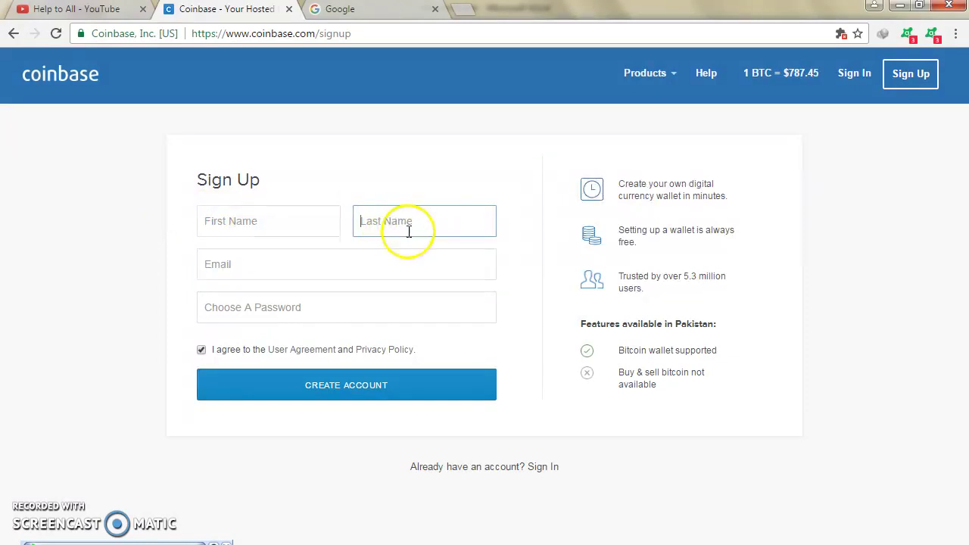
Step: Enter the user's first and last name, focus the password field, then return to the Word notes
{"action": "left_click", "coordinate": [319, 233]}
{"action": "type", "text": "amir"}
{"action": "key", "text": "Tab"}
{"action": "type", "text": "n"}
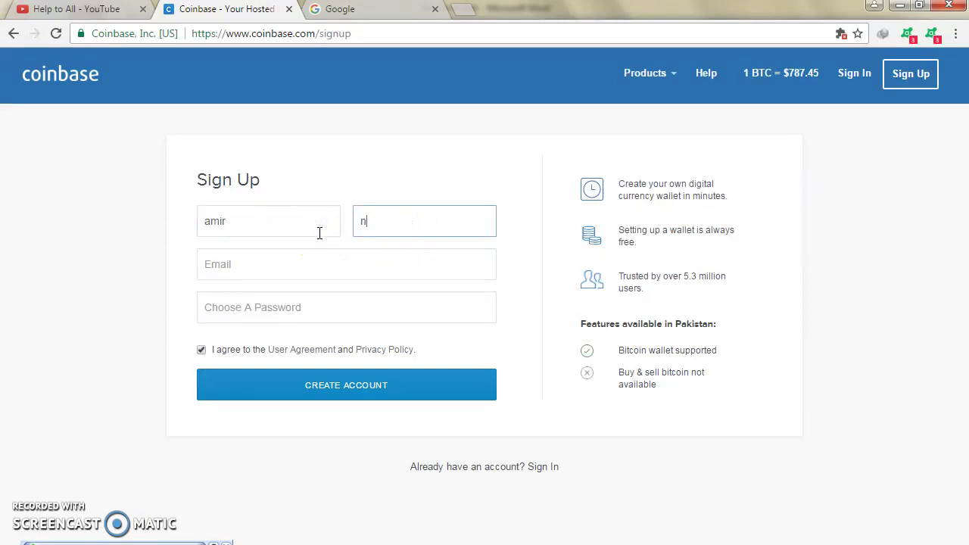
{"action": "key", "text": "Tab"}
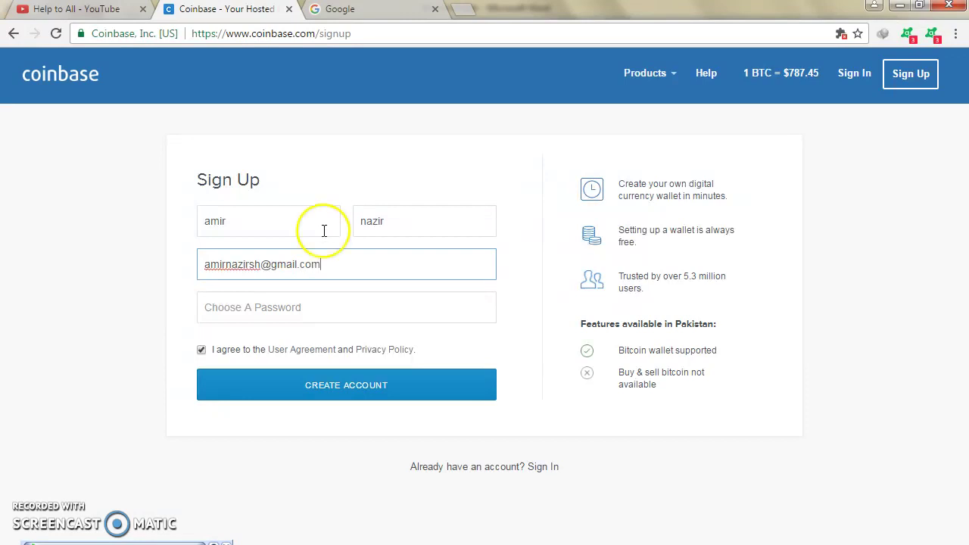
{"action": "left_click", "coordinate": [311, 301]}
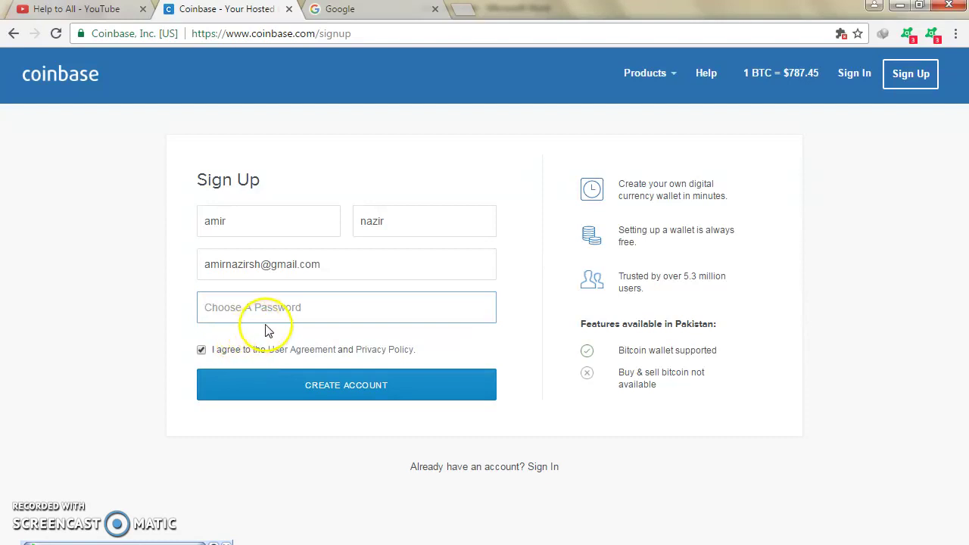
{"action": "key", "text": "alt+Tab"}
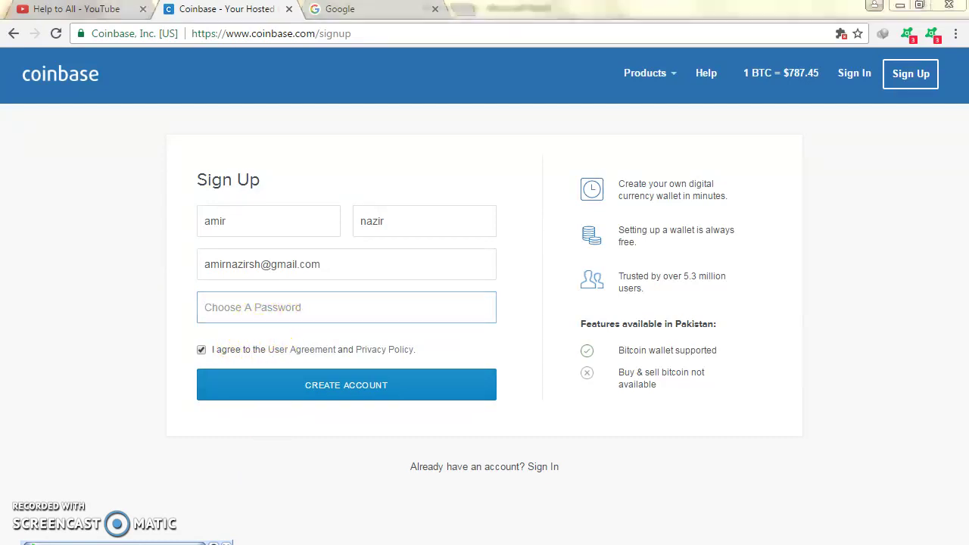
{"action": "scroll", "coordinate": [350, 447], "scroll_direction": "down", "scroll_amount": 3}
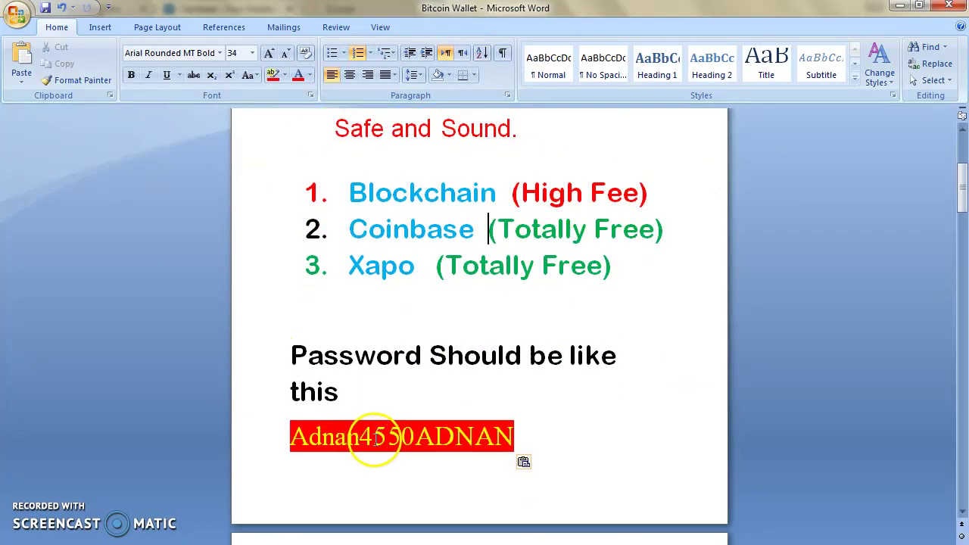
Step: Select the whole red sample password line in Word and return to Coinbase's password field
{"action": "left_click", "coordinate": [359, 436]}
{"action": "left_click_drag", "start_coordinate": [359, 436], "coordinate": [301, 439]}
{"action": "left_click_drag", "start_coordinate": [340, 438], "coordinate": [542, 457]}
{"action": "left_click", "coordinate": [538, 450]}
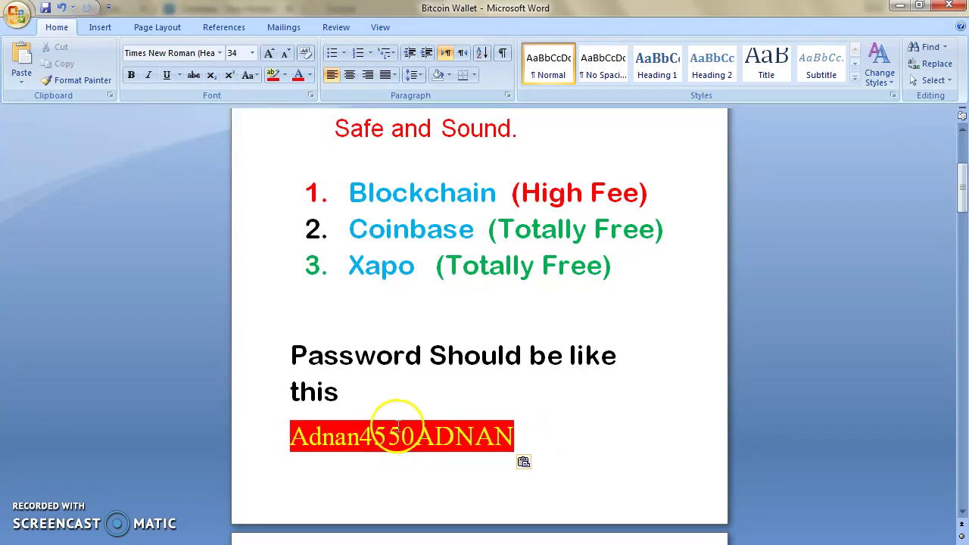
{"action": "left_click_drag", "start_coordinate": [519, 439], "coordinate": [477, 438]}
{"action": "left_click", "coordinate": [309, 439]}
{"action": "left_click", "coordinate": [281, 439]}
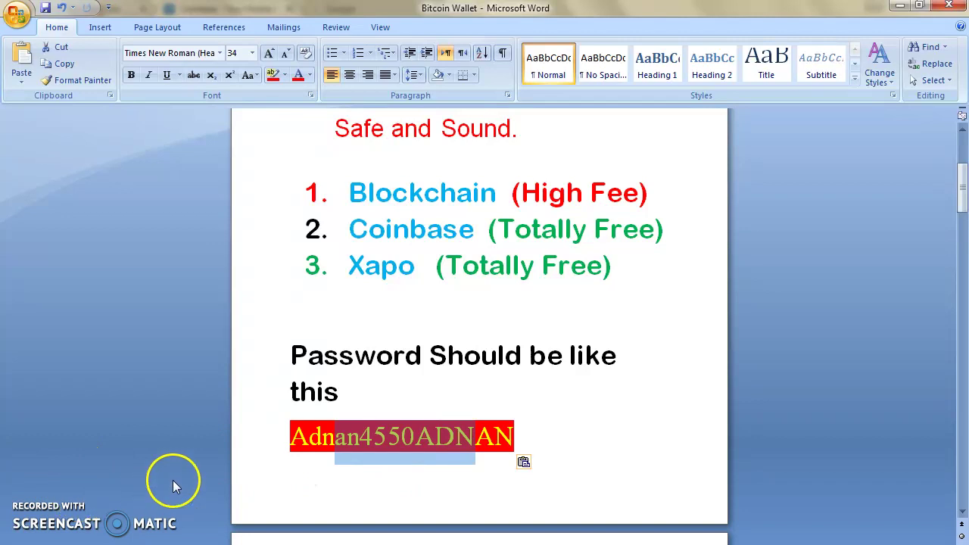
{"action": "left_click_drag", "start_coordinate": [292, 436], "coordinate": [575, 447]}
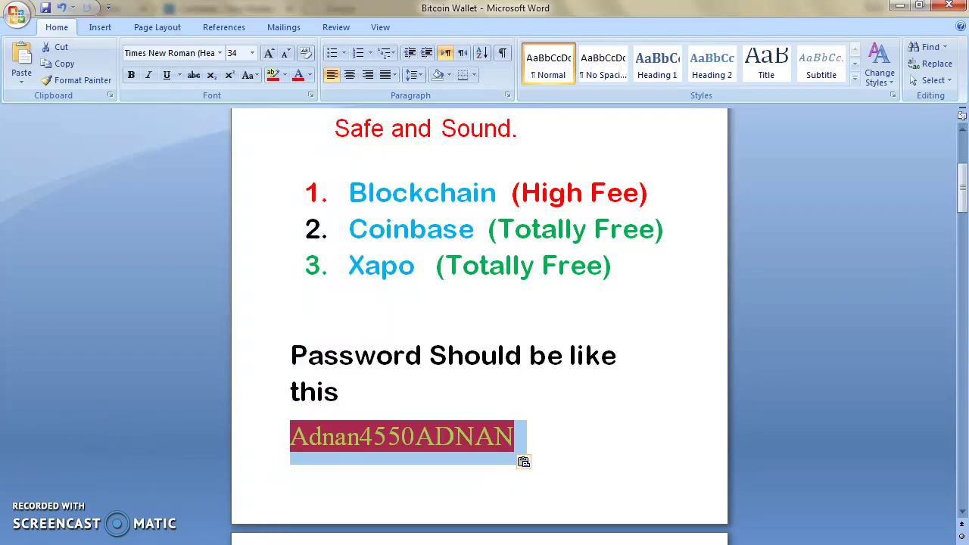
{"action": "key", "text": "alt+Tab"}
{"action": "left_click", "coordinate": [231, 310]}
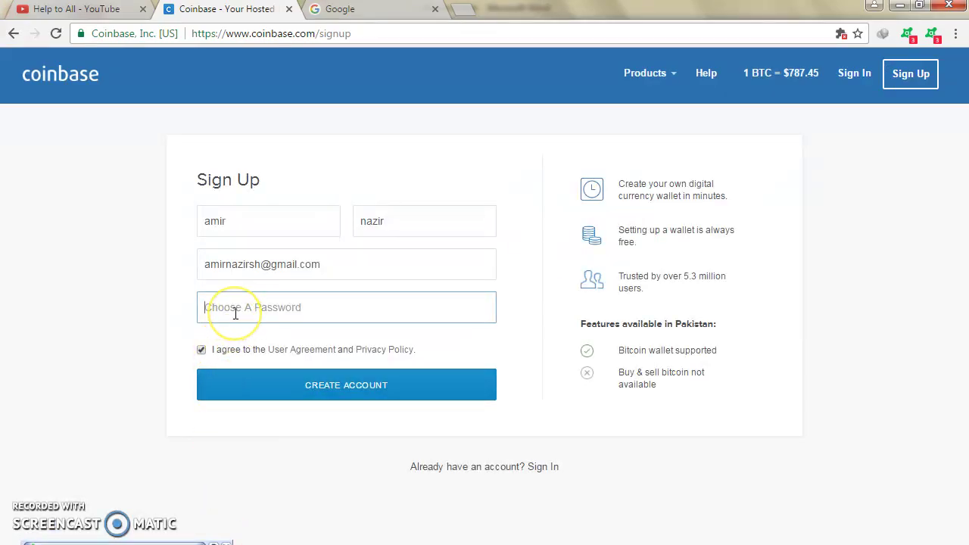
Step: Enter the account password in Choose A Password and create the Coinbase account
{"action": "key", "text": "ctrl+v"}
{"action": "left_click", "coordinate": [234, 318]}
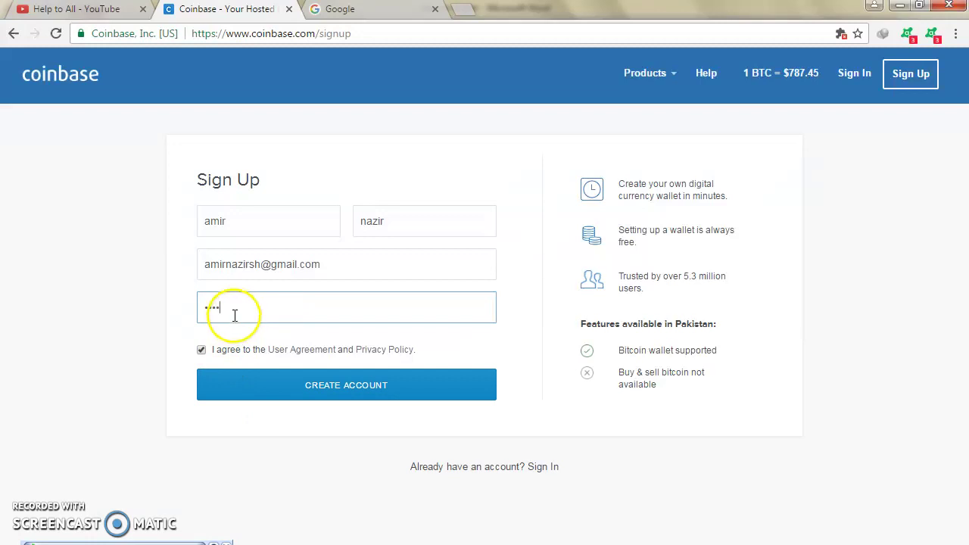
{"action": "type", "text": "•••••"}
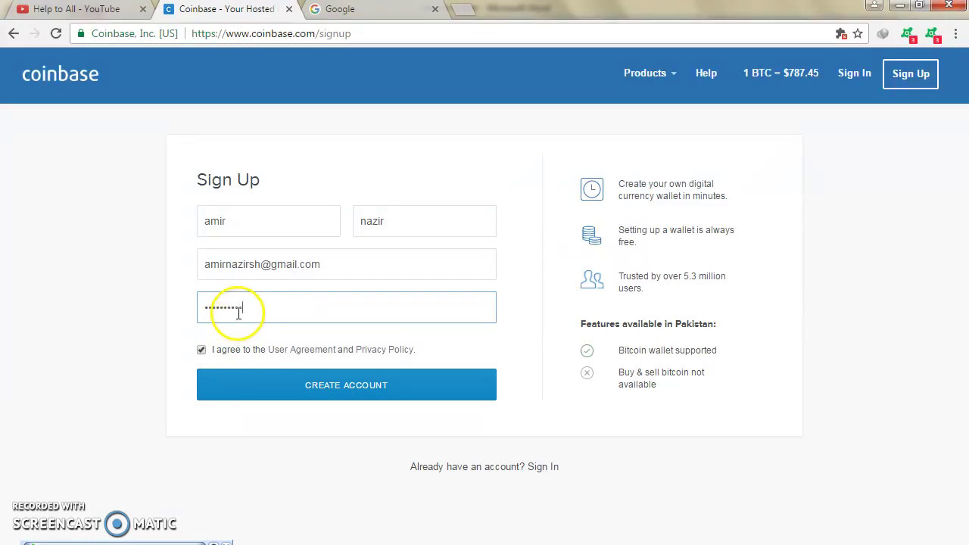
{"action": "type", "text": "••••"}
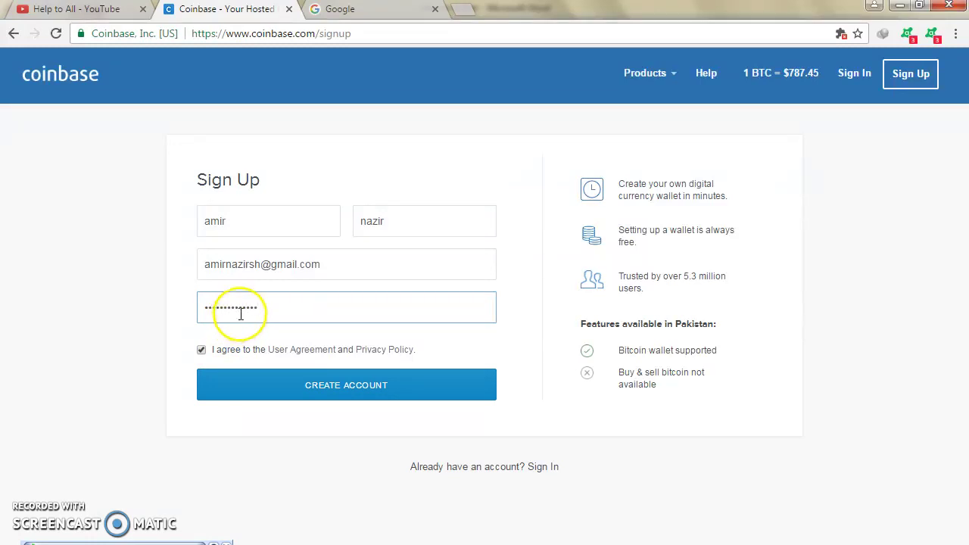
{"action": "left_click", "coordinate": [362, 385]}
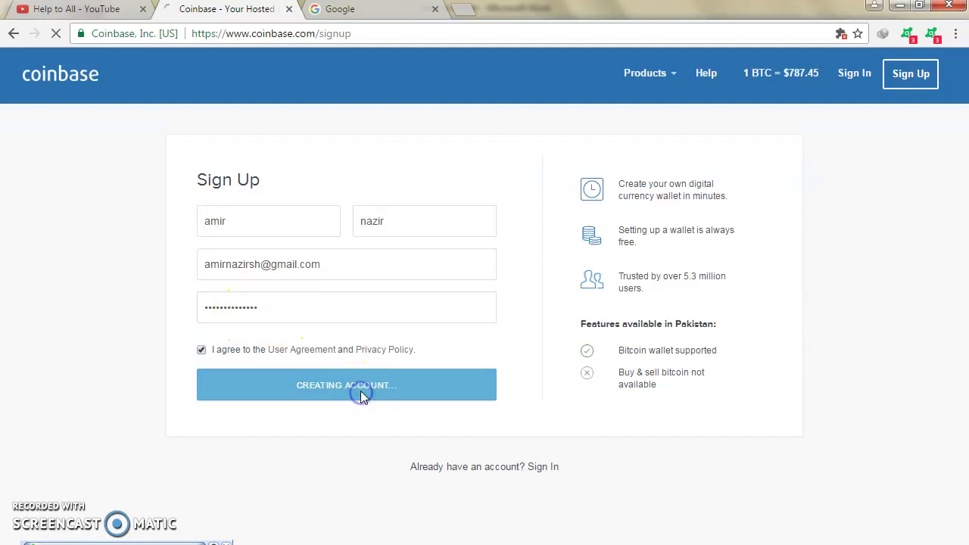
{"action": "left_click", "coordinate": [361, 386]}
{"action": "left_click", "coordinate": [365, 347]}
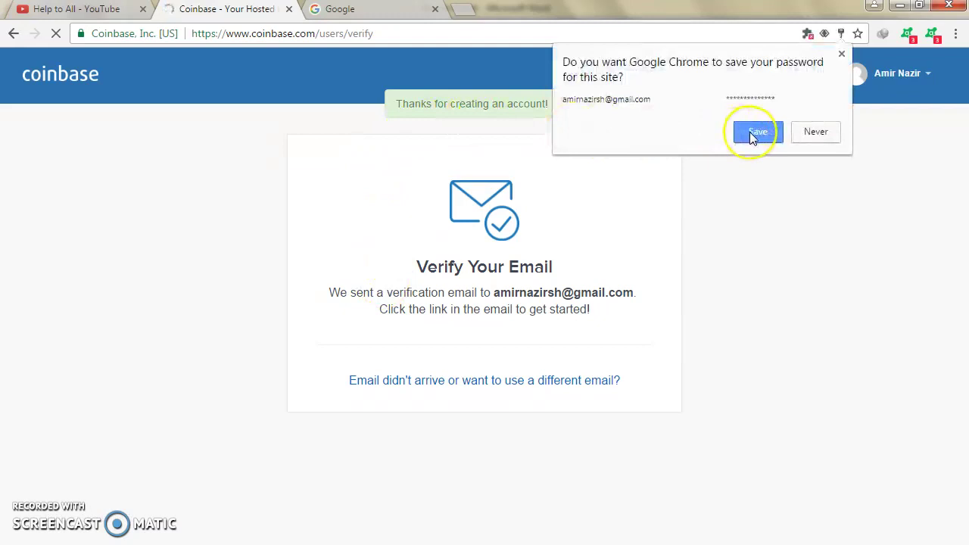
Step: Save the password in Chrome and review the Verify Your Email instructions
{"action": "left_click", "coordinate": [751, 135]}
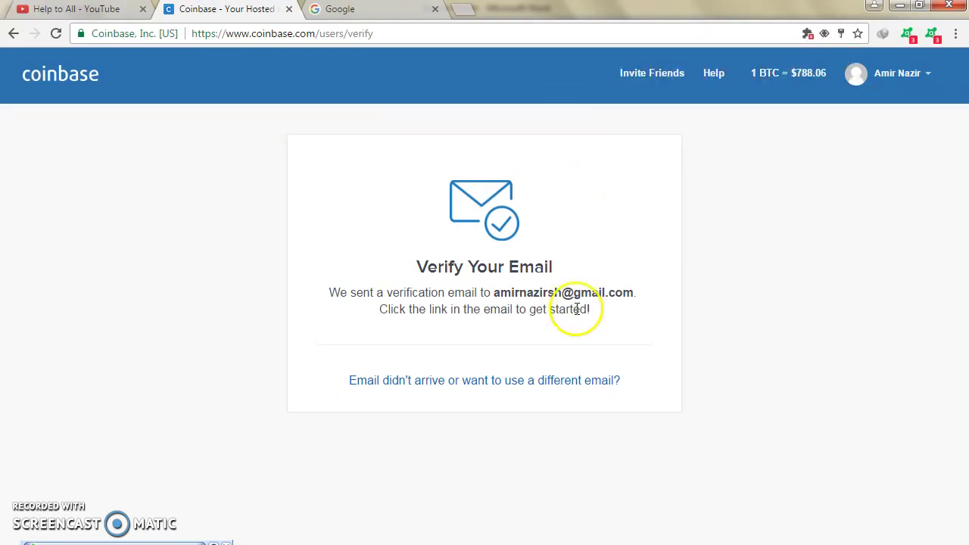
{"action": "left_click_drag", "start_coordinate": [493, 292], "coordinate": [613, 301]}
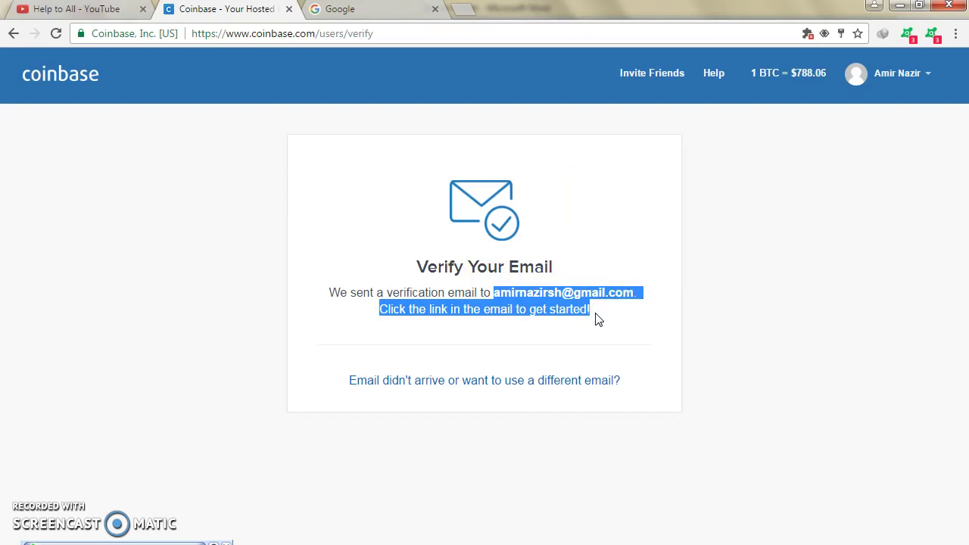
{"action": "left_click", "coordinate": [562, 352]}
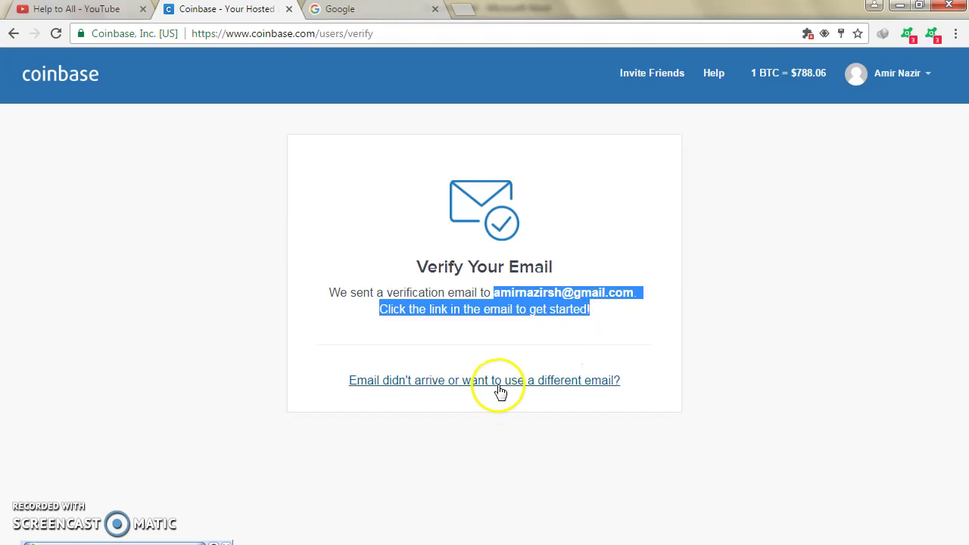
Step: Open Gmail for the second Google account
{"action": "left_click", "coordinate": [366, 9]}
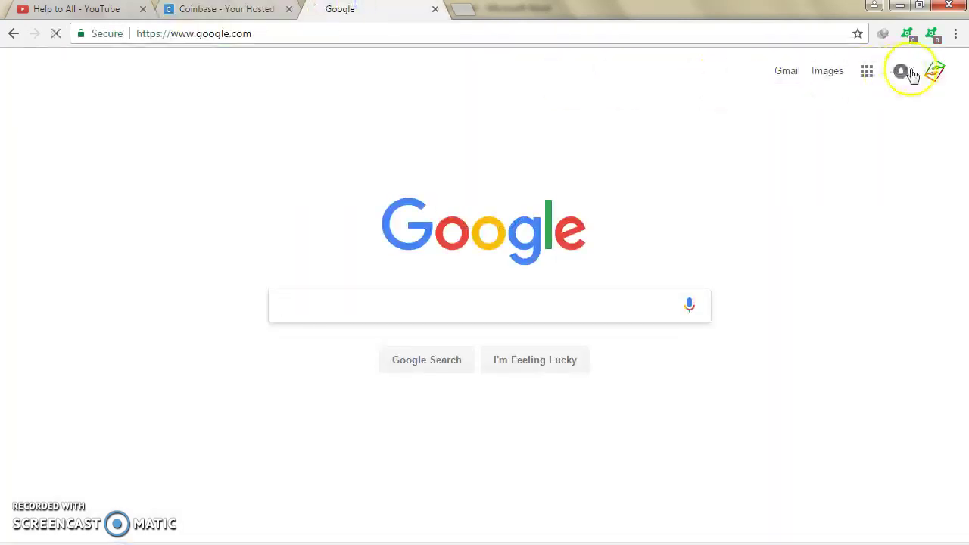
{"action": "left_click", "coordinate": [936, 71]}
{"action": "left_click", "coordinate": [822, 221]}
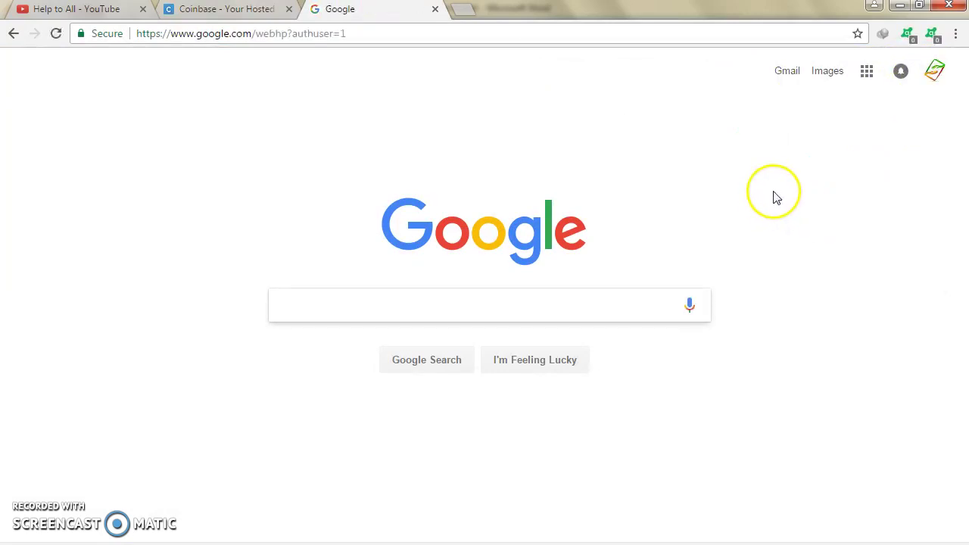
{"action": "left_click", "coordinate": [785, 74]}
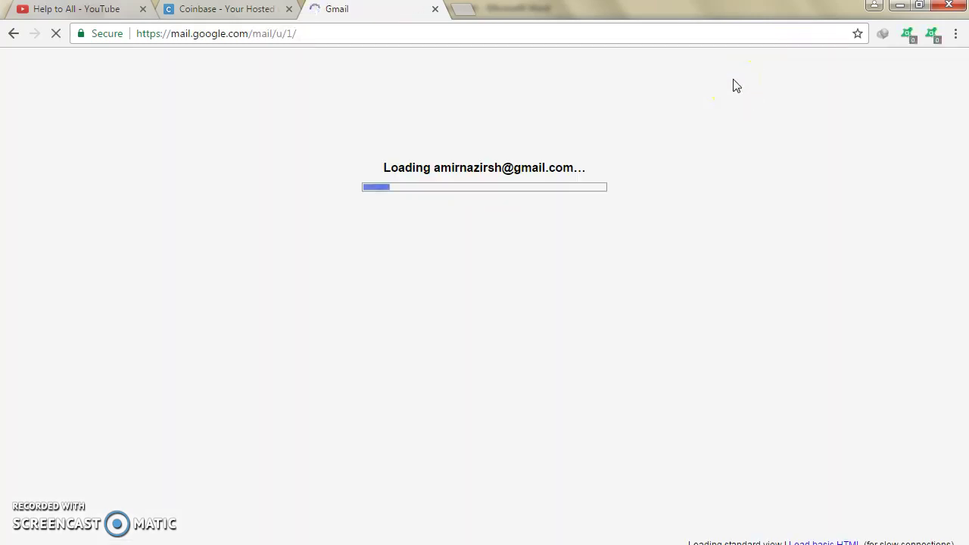
Step: Open the Coinbase Please Verify Your Email Address message and follow its Verify Email Address link
{"action": "left_click", "coordinate": [747, 92]}
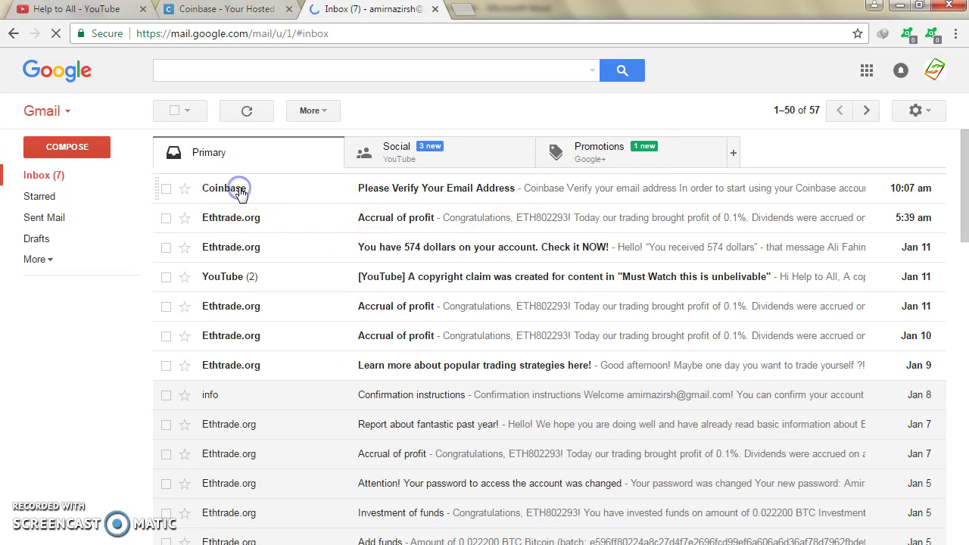
{"action": "left_click", "coordinate": [240, 191]}
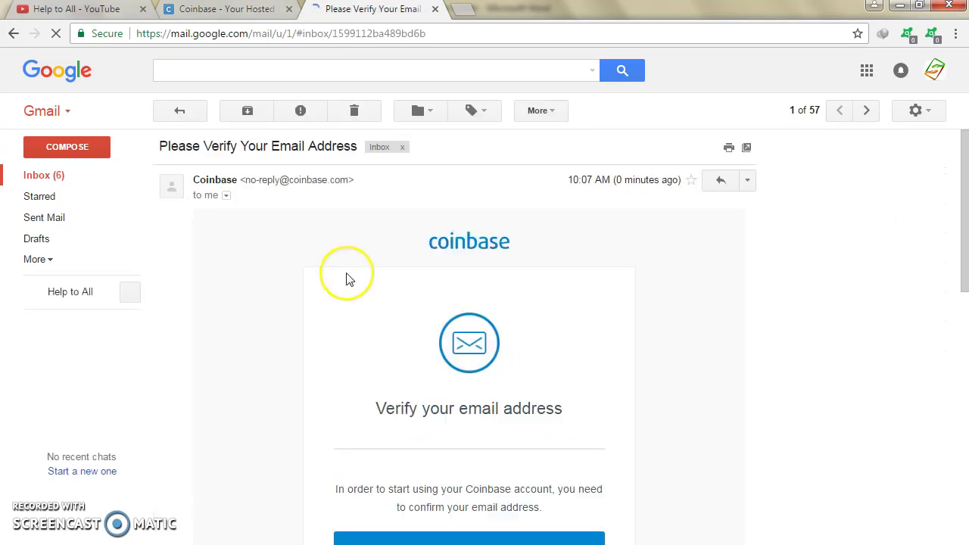
{"action": "scroll", "coordinate": [347, 277], "scroll_direction": "down", "scroll_amount": 2}
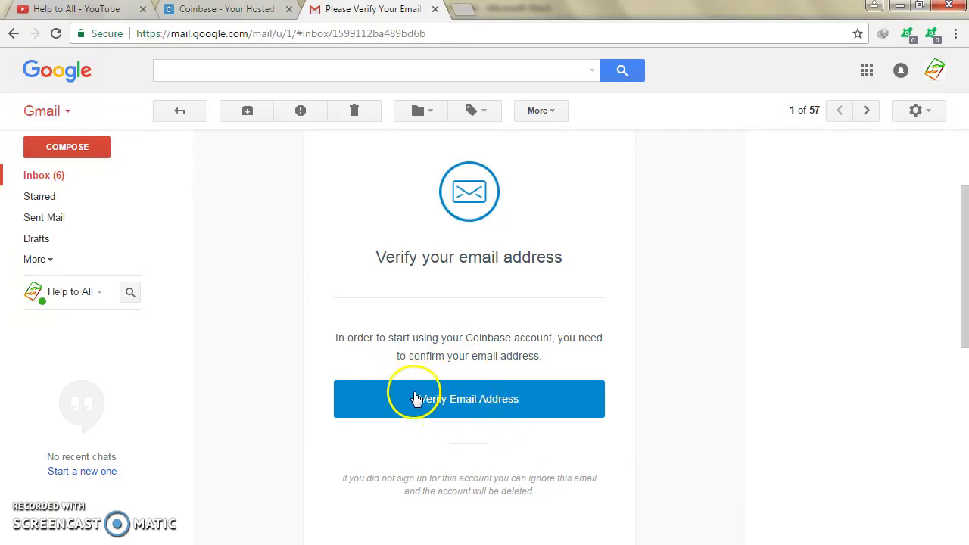
{"action": "left_click", "coordinate": [461, 412]}
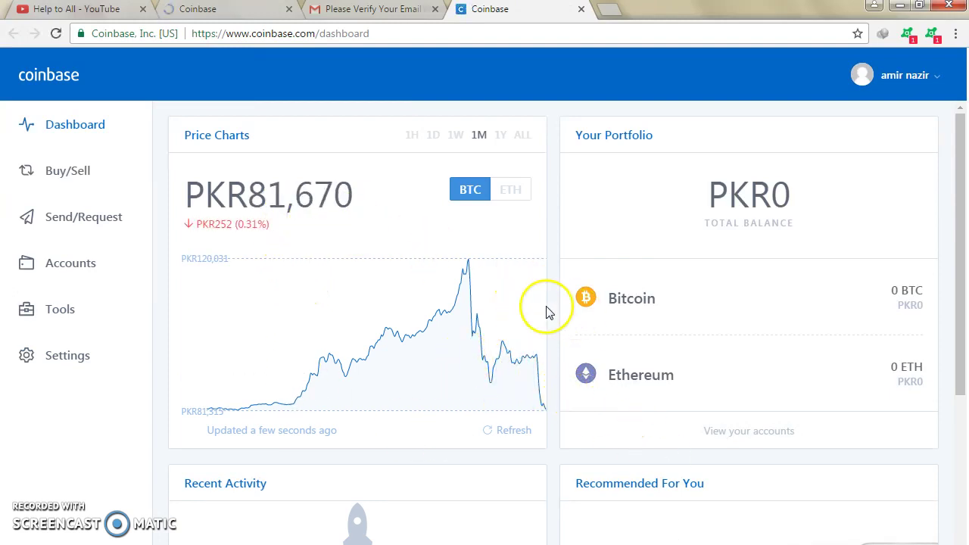
Step: Open Accounts from the dashboard sidebar to list BTC Wallet, ETH Wallet and BTC Vault
{"action": "mouse_move", "coordinate": [439, 318]}
{"action": "left_click", "coordinate": [243, 213]}
{"action": "left_click", "coordinate": [253, 213]}
{"action": "left_click", "coordinate": [254, 215]}
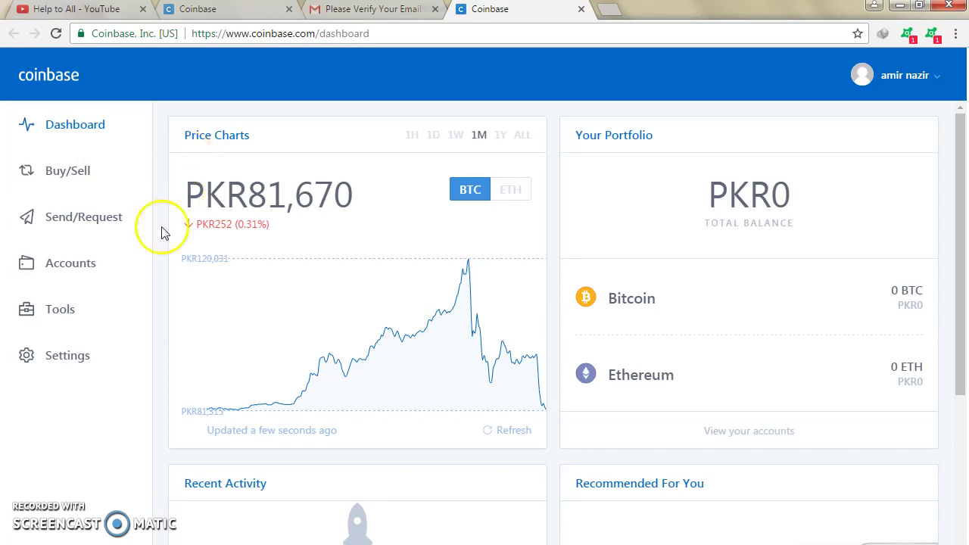
{"action": "left_click", "coordinate": [72, 267]}
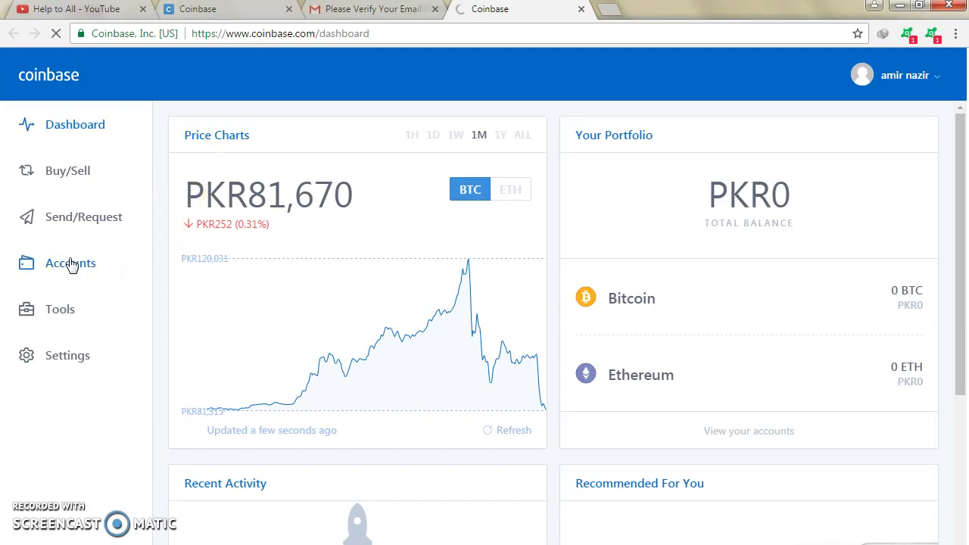
{"action": "left_click", "coordinate": [58, 396]}
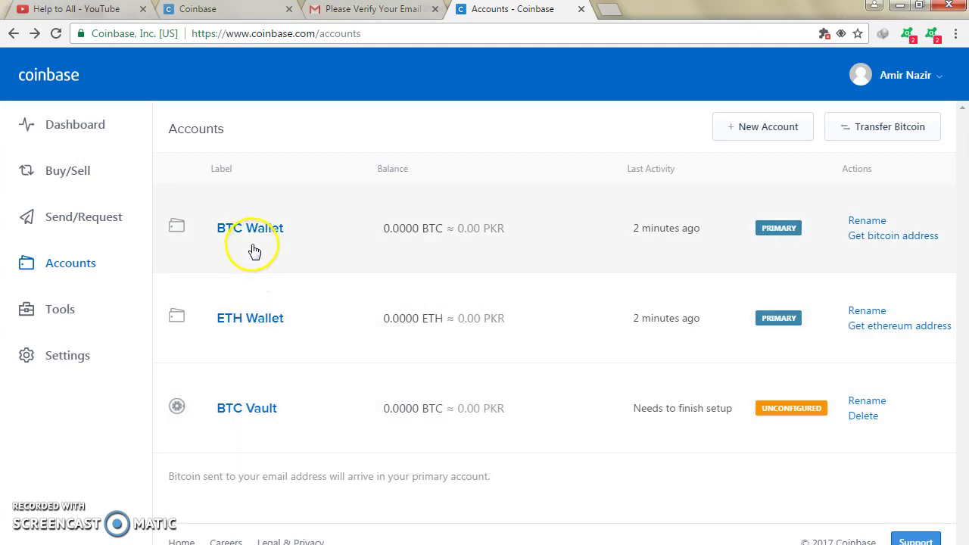
Step: Open BTC Wallet, show its bitcoin address with QR code, and select the full address
{"action": "left_click", "coordinate": [252, 229]}
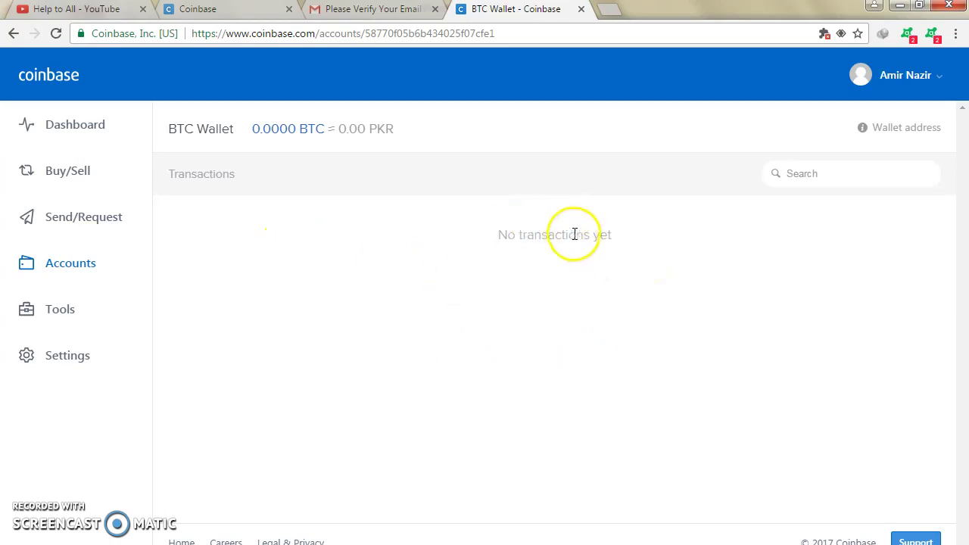
{"action": "left_click", "coordinate": [889, 133]}
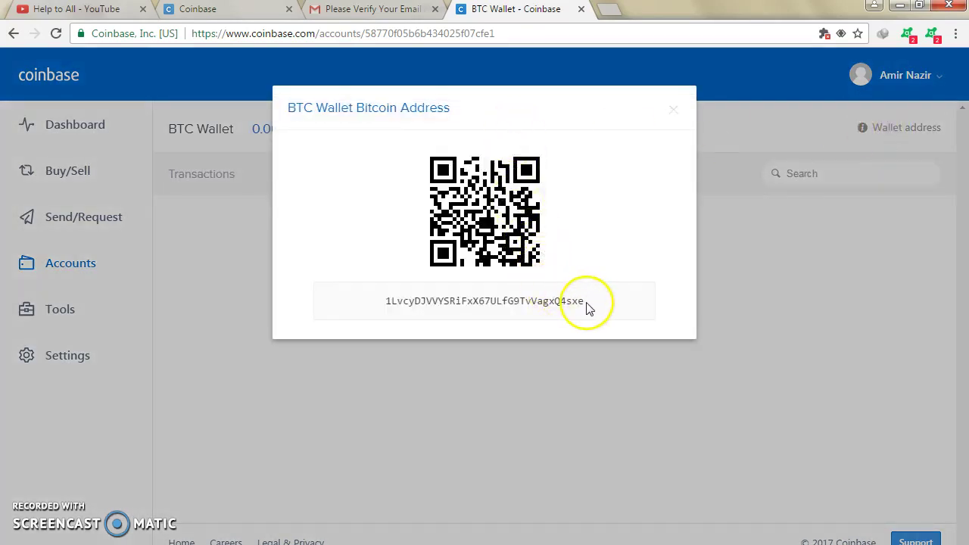
{"action": "left_click_drag", "start_coordinate": [585, 301], "coordinate": [379, 299]}
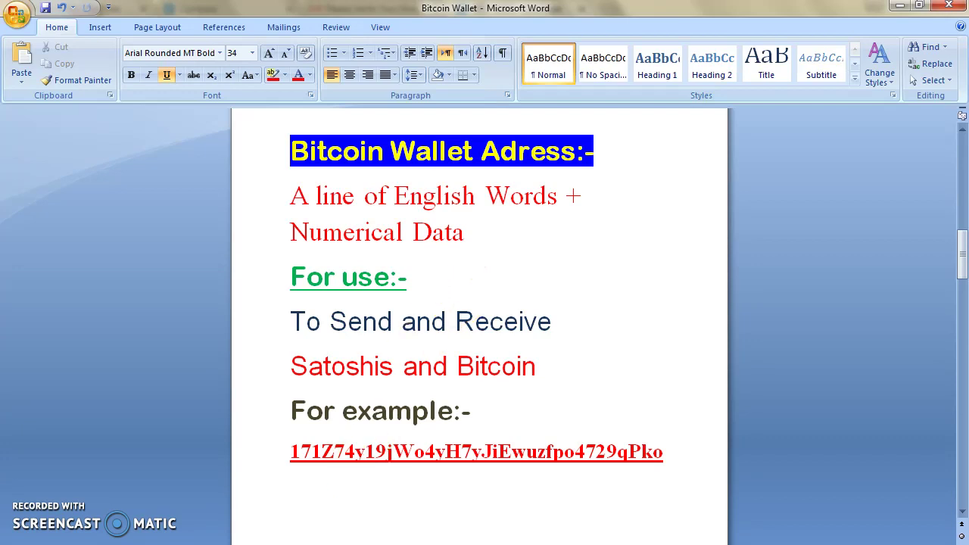
Step: Switch back to Chrome and clear the selection in the BTC Wallet address dialog
{"action": "key", "text": "alt+Tab"}
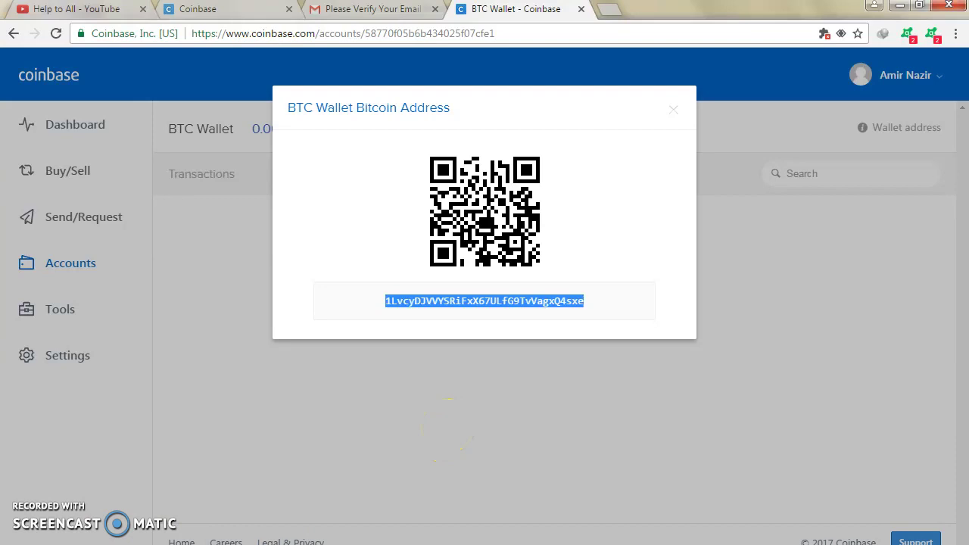
{"action": "left_click", "coordinate": [419, 421]}
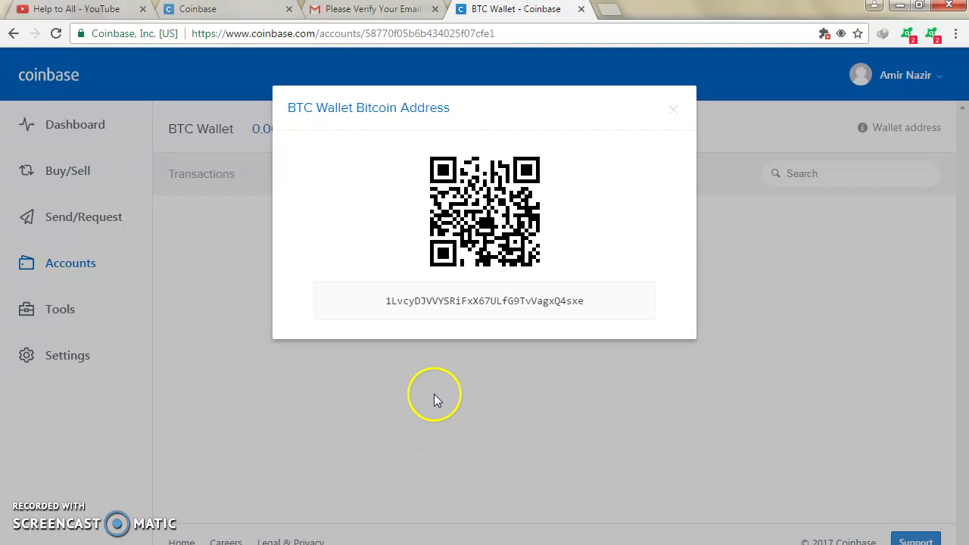
Step: Close the address dialog, go back to Accounts, and open Settings > Security
{"action": "left_click", "coordinate": [560, 342]}
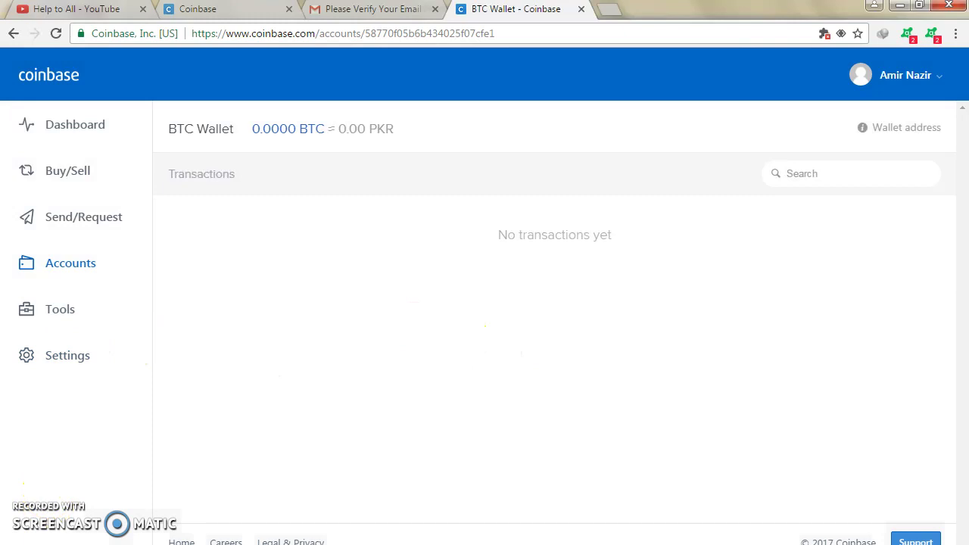
{"action": "key", "text": "alt+Left"}
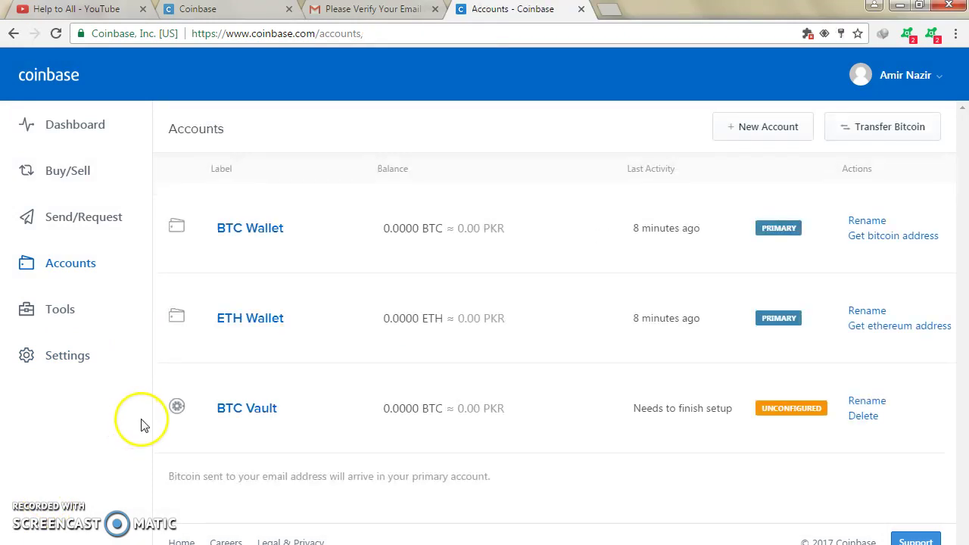
{"action": "left_click", "coordinate": [69, 366]}
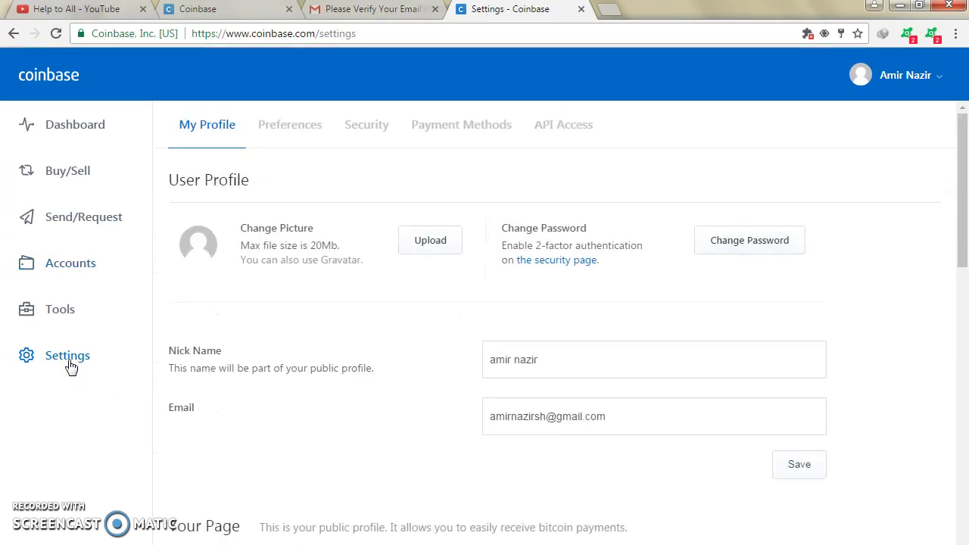
{"action": "left_click", "coordinate": [362, 132]}
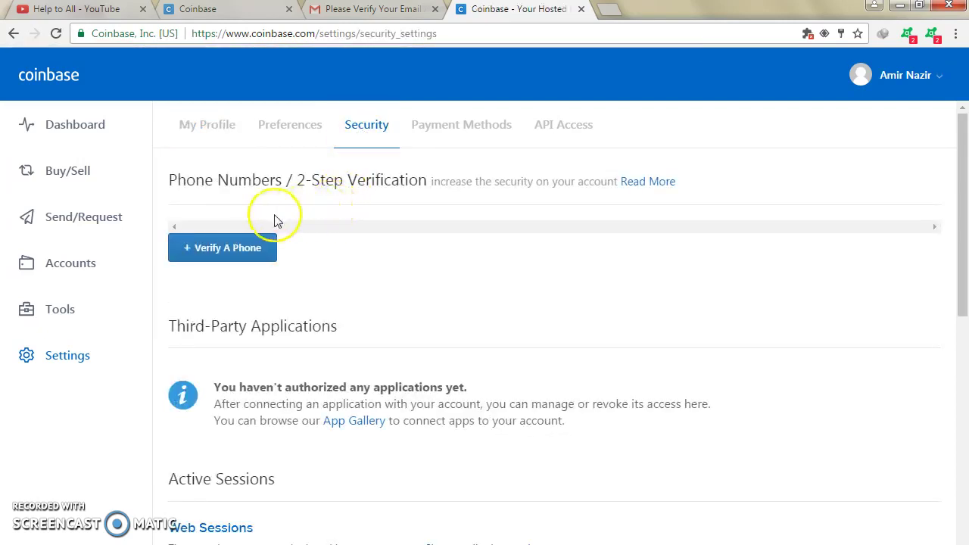
Step: Add the user's Pakistan phone number and confirm it with the SMS verification code
{"action": "left_click", "coordinate": [214, 256]}
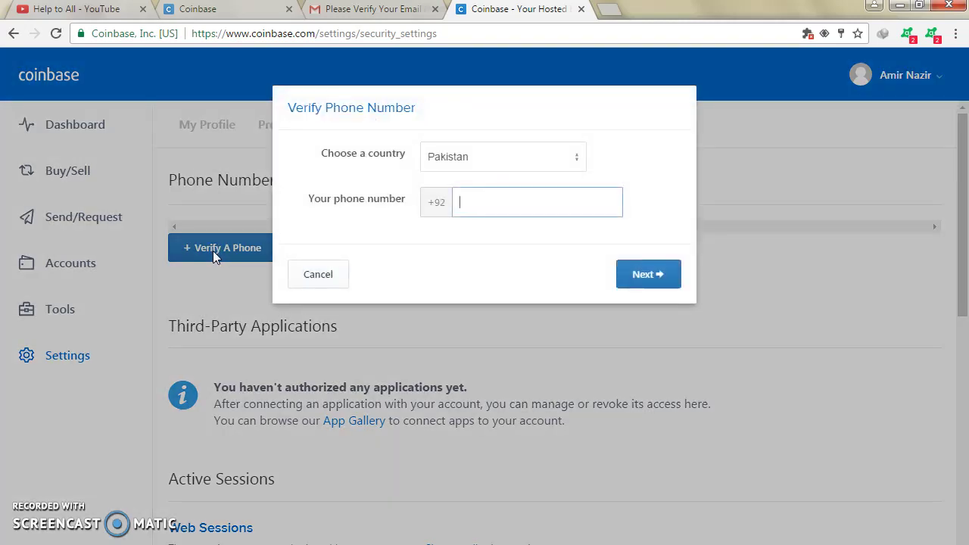
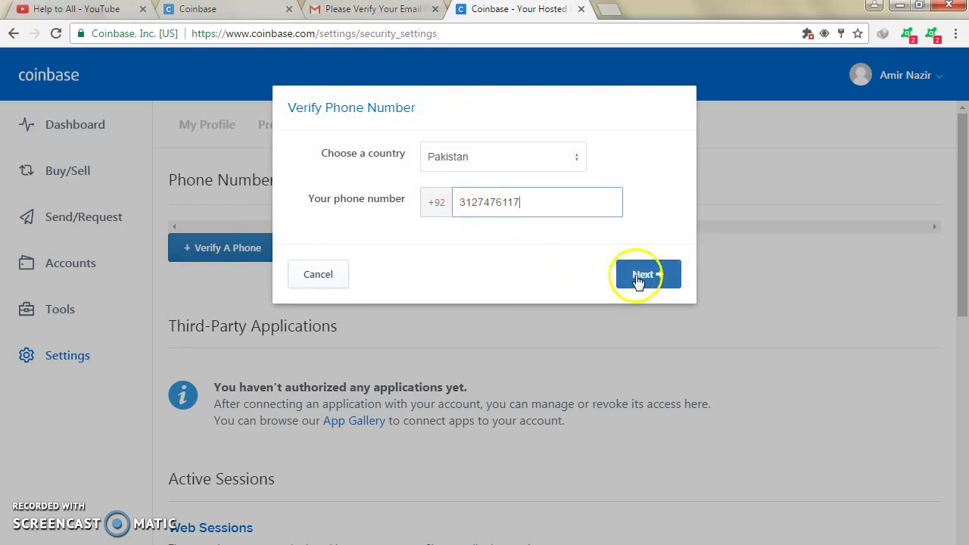
{"action": "left_click", "coordinate": [635, 276]}
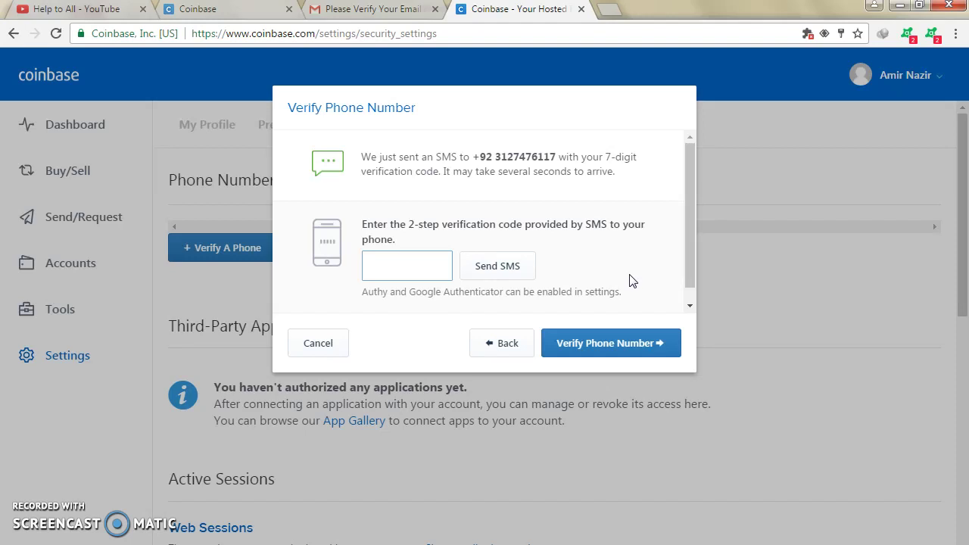
{"action": "left_click", "coordinate": [598, 284]}
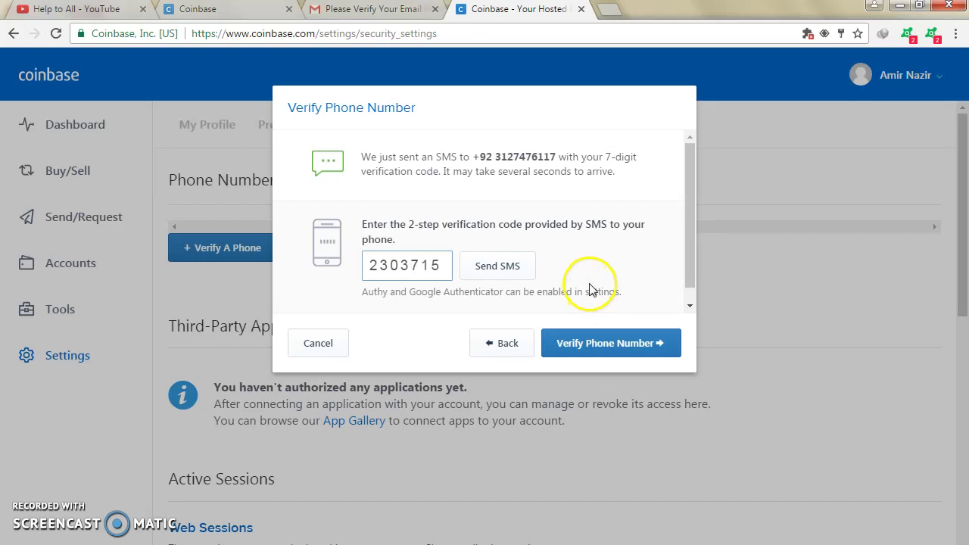
{"action": "left_click", "coordinate": [590, 346]}
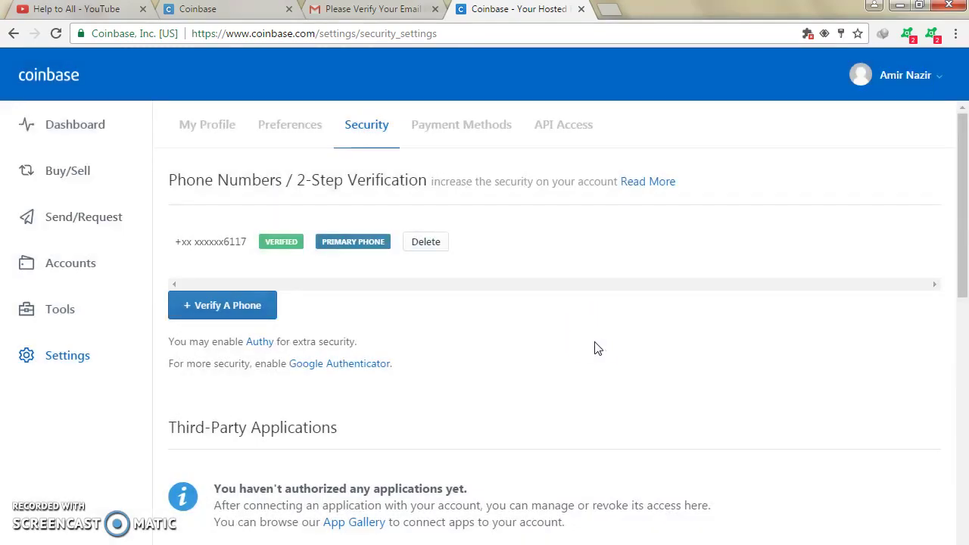
{"action": "left_click", "coordinate": [588, 328]}
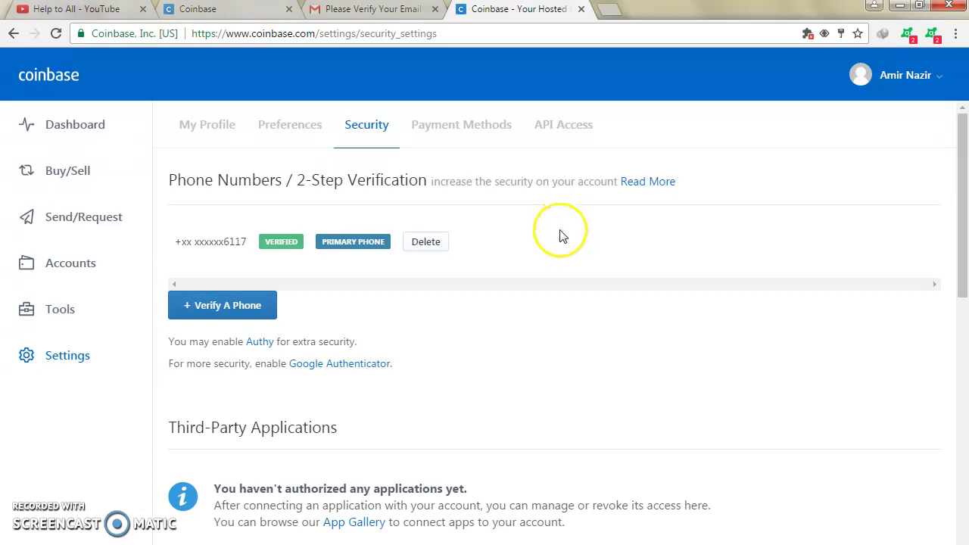
{"action": "left_click", "coordinate": [218, 130]}
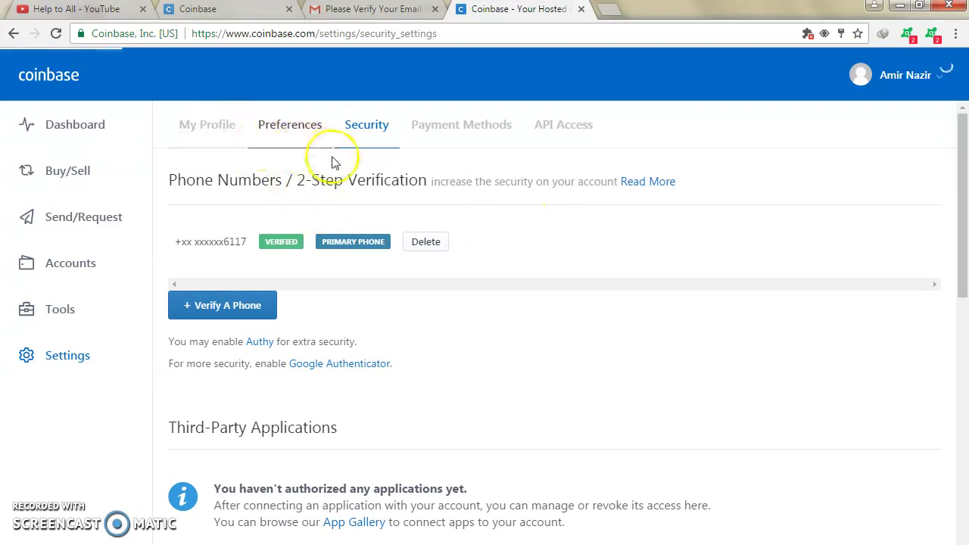
{"action": "scroll", "coordinate": [363, 243], "scroll_direction": "down", "scroll_amount": 1}
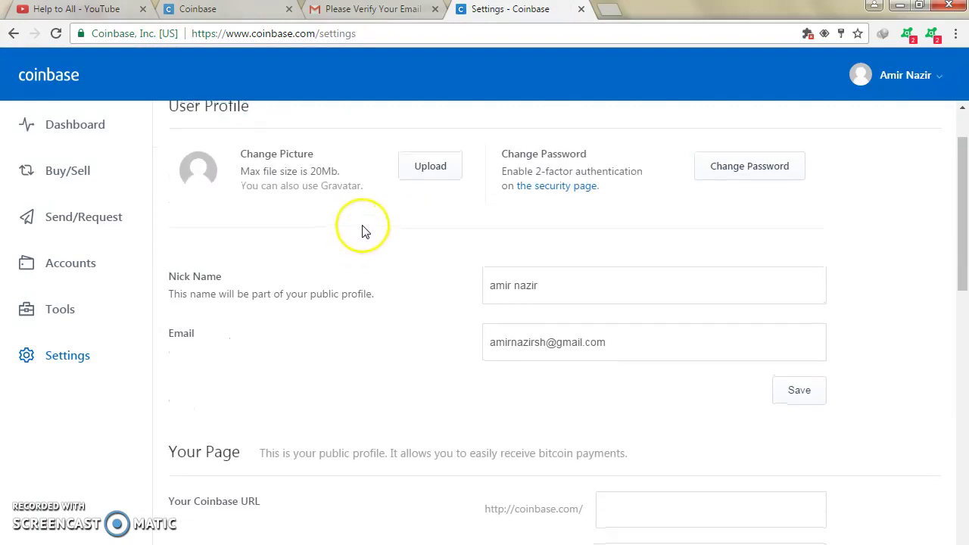
{"action": "scroll", "coordinate": [356, 227], "scroll_direction": "up", "scroll_amount": 1}
{"action": "left_click", "coordinate": [427, 250]}
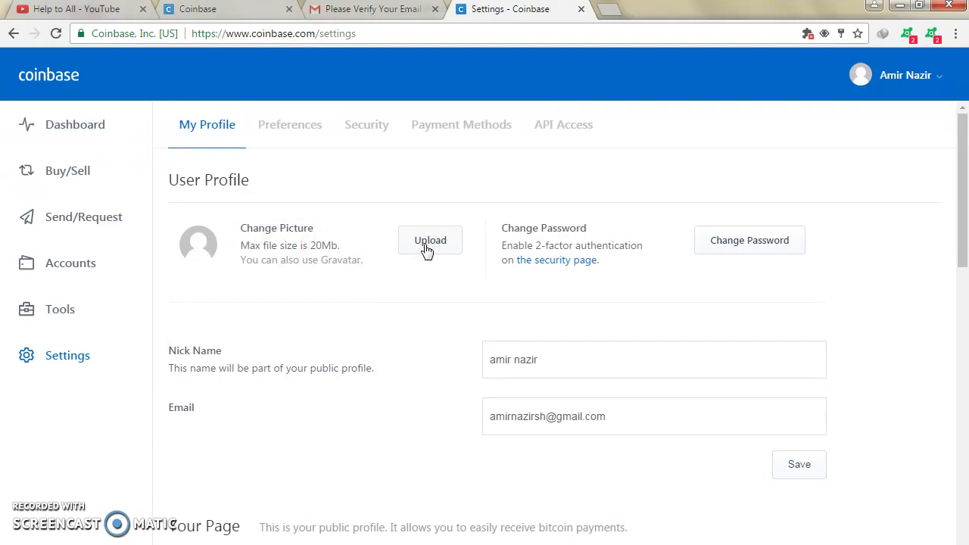
{"action": "left_click", "coordinate": [428, 250]}
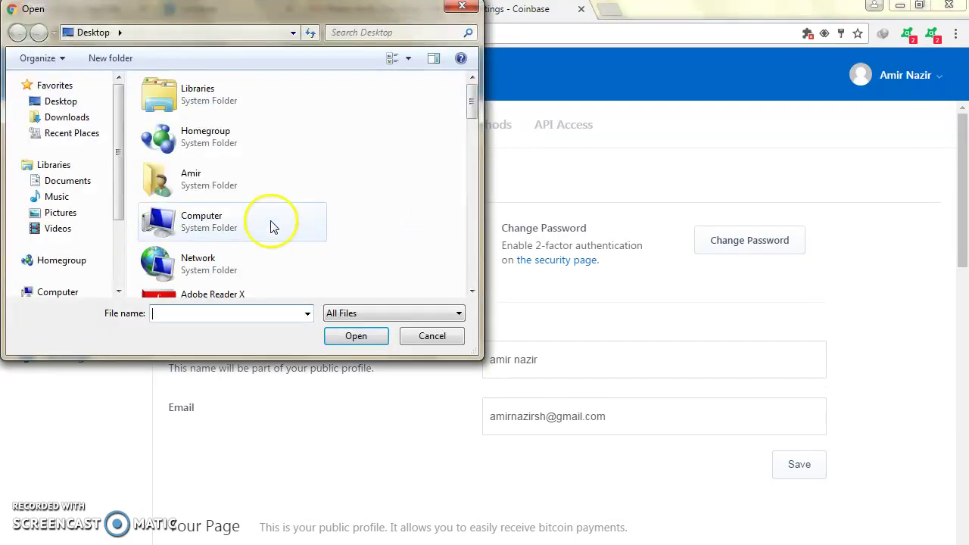
{"action": "left_click", "coordinate": [461, 7]}
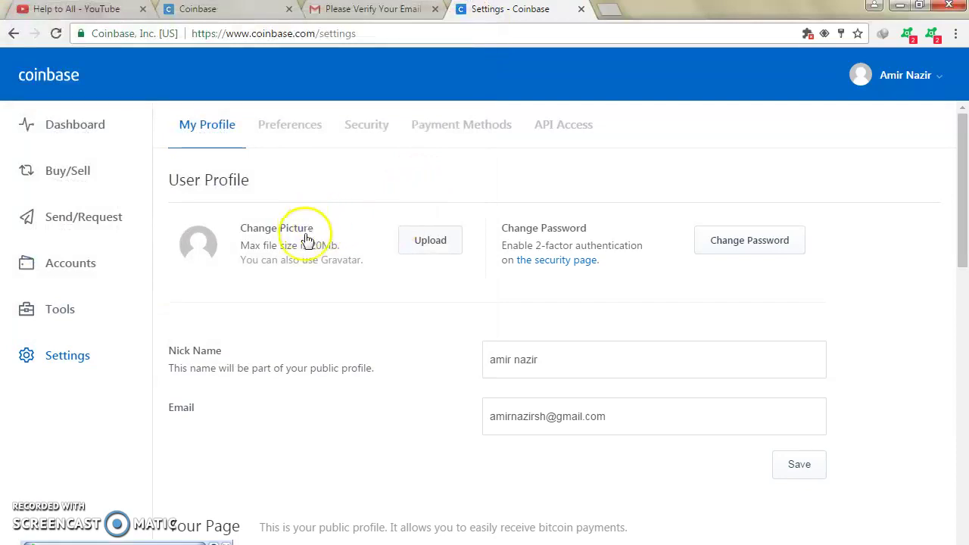
{"action": "left_click", "coordinate": [383, 252]}
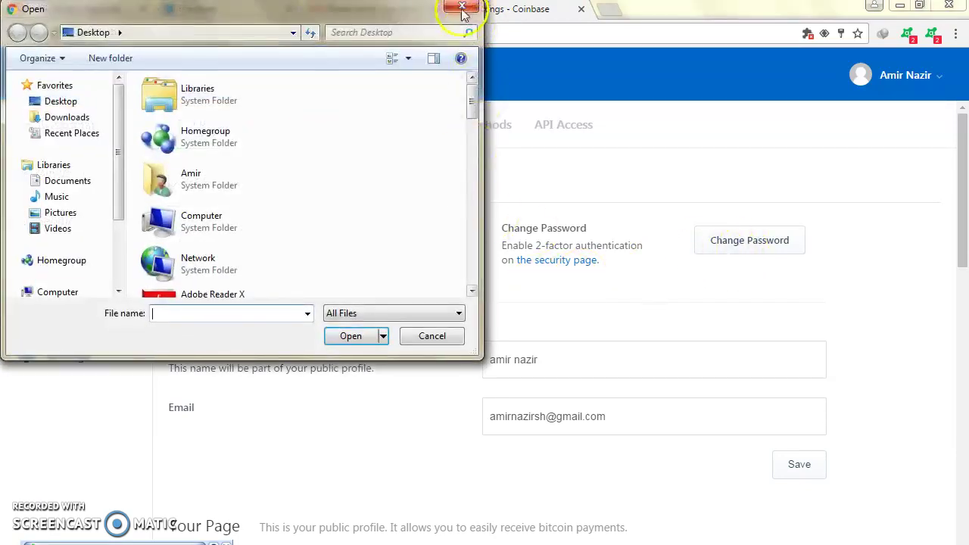
{"action": "left_click", "coordinate": [461, 7]}
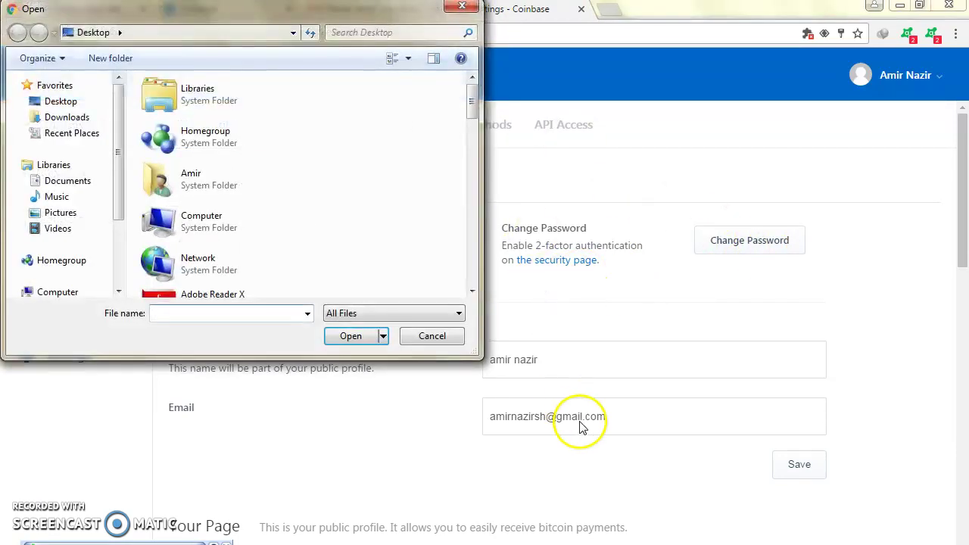
{"action": "left_click", "coordinate": [461, 8]}
{"action": "left_click", "coordinate": [401, 252]}
{"action": "left_click", "coordinate": [445, 337]}
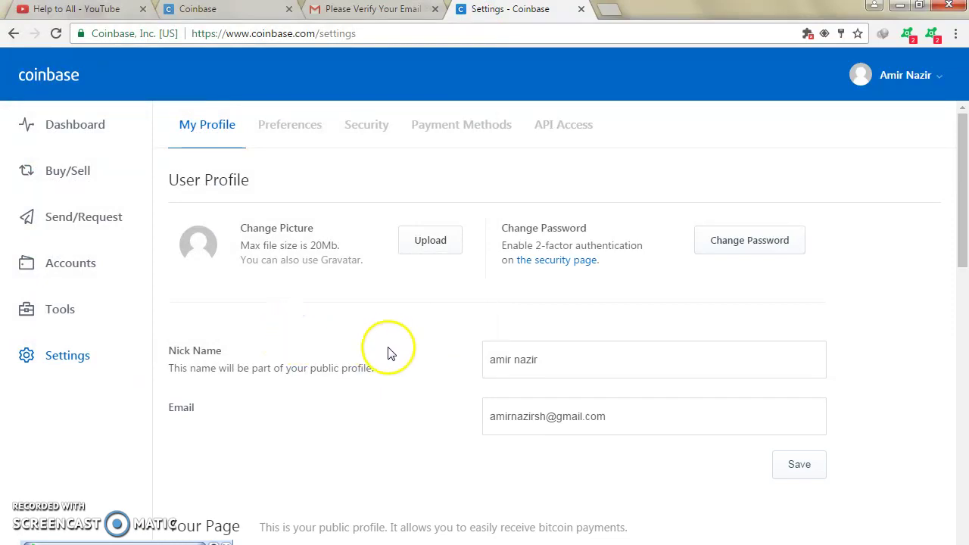
{"action": "left_click", "coordinate": [85, 269]}
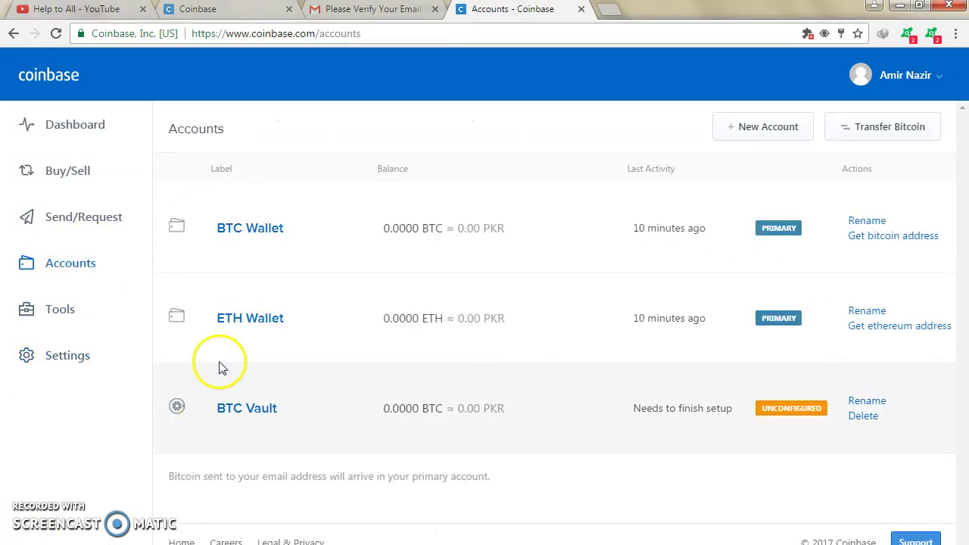
Step: Open BTC Wallet and display its bitcoin address window with the QR code
{"action": "left_click", "coordinate": [246, 229]}
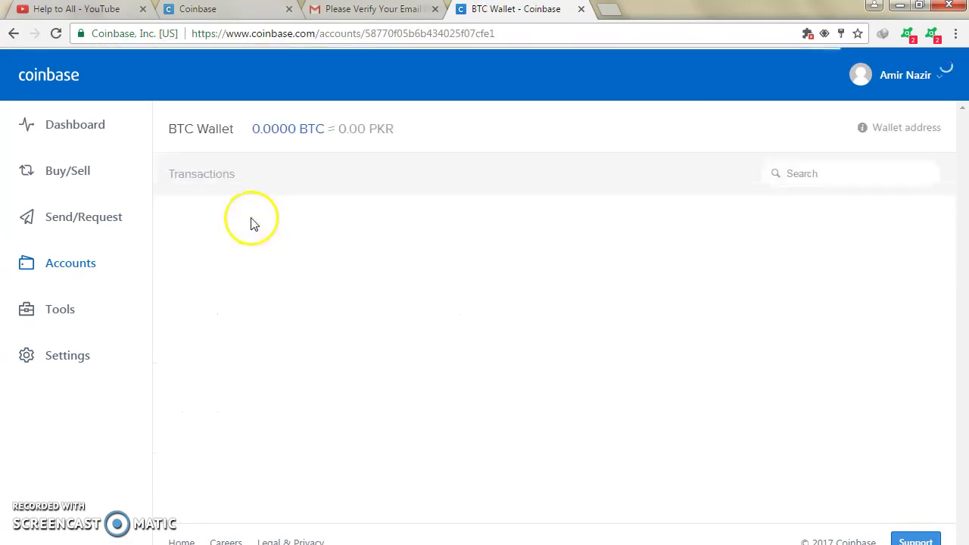
{"action": "left_click", "coordinate": [863, 128]}
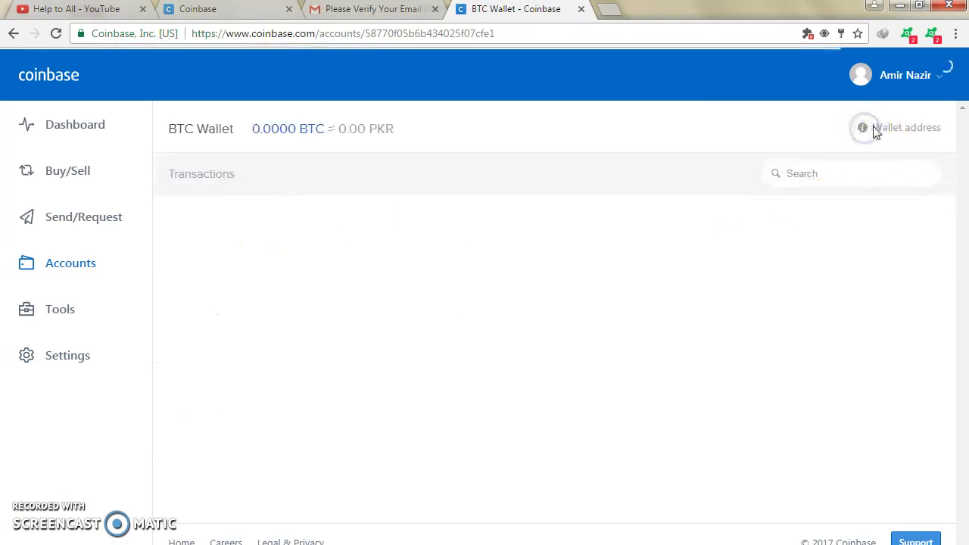
{"action": "left_click", "coordinate": [869, 128]}
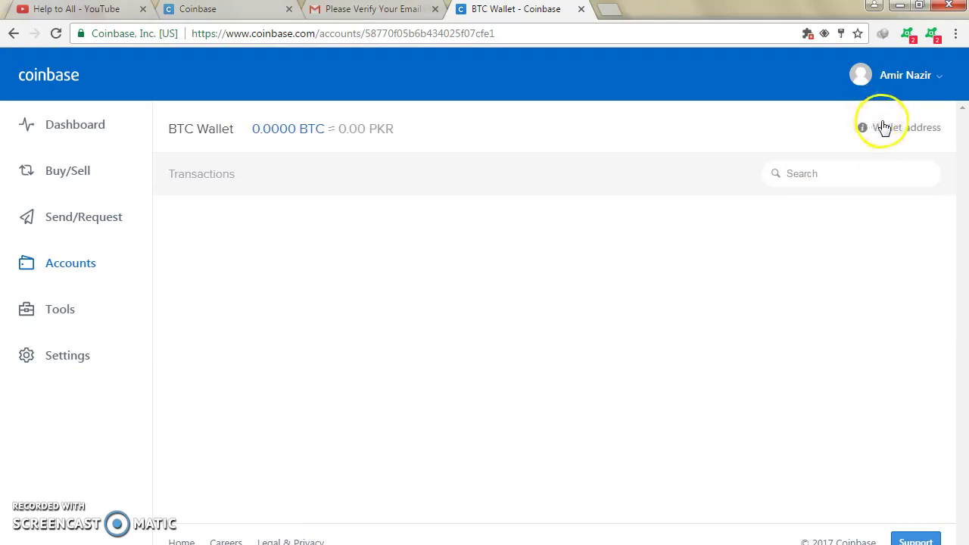
{"action": "left_click", "coordinate": [887, 129]}
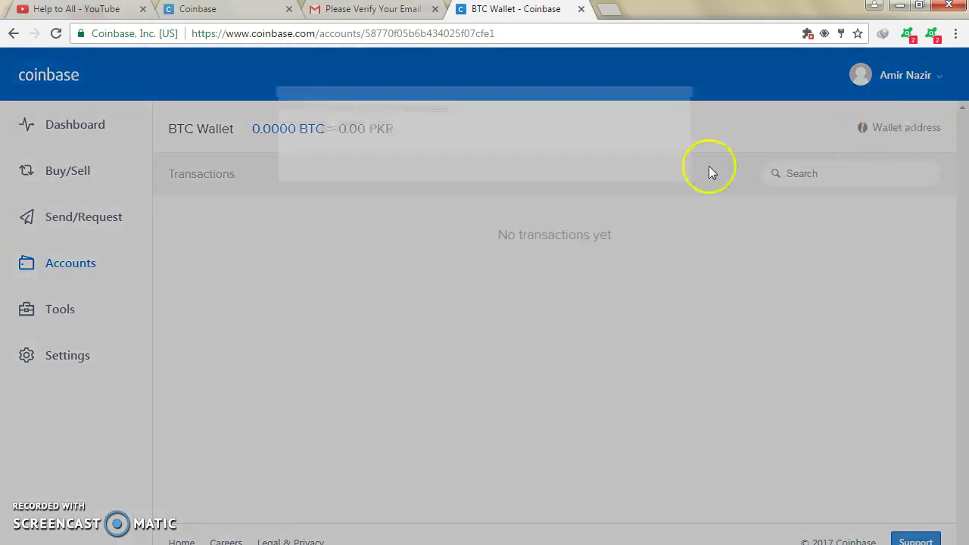
{"action": "left_click", "coordinate": [901, 130]}
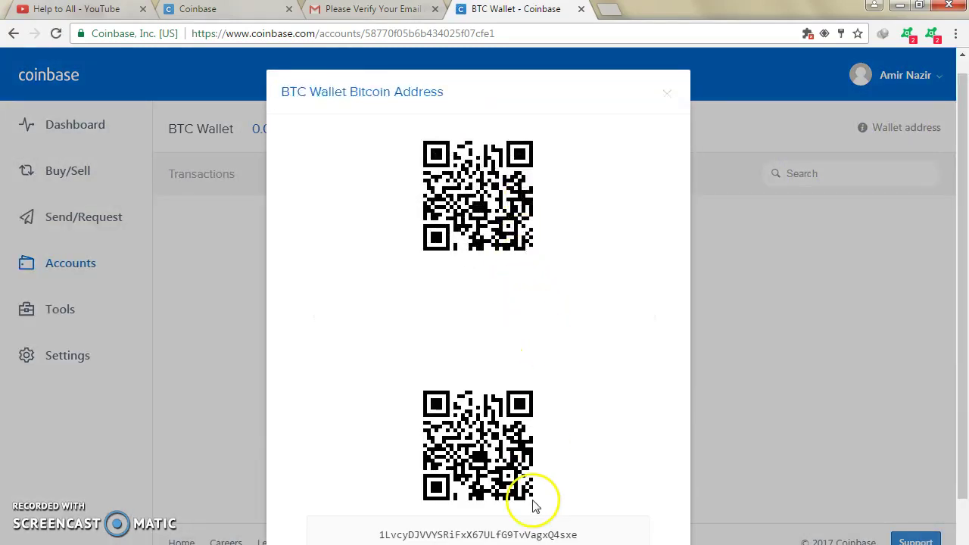
{"action": "scroll", "coordinate": [532, 505], "scroll_direction": "down", "scroll_amount": 1}
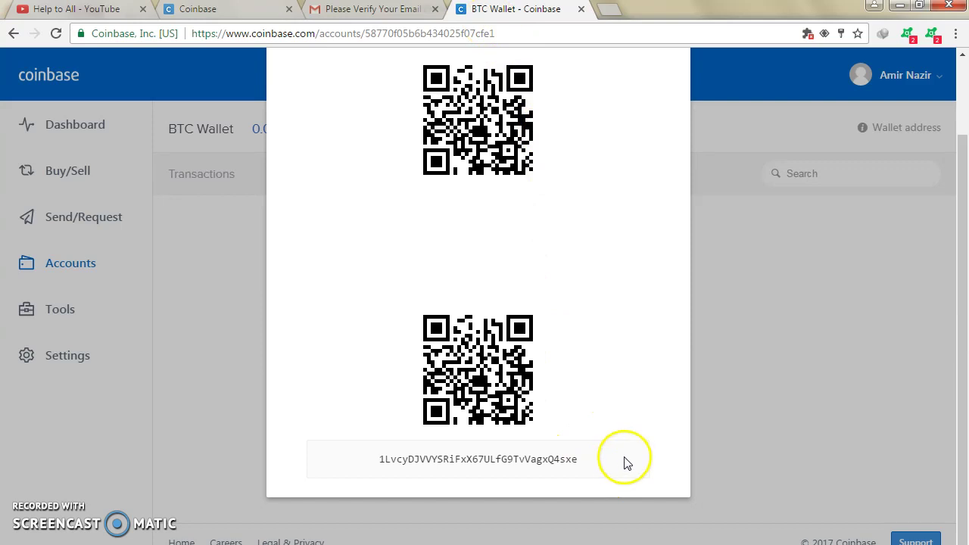
Step: Select the wallet address text, then close the window back to the empty transactions page
{"action": "left_click_drag", "start_coordinate": [625, 461], "coordinate": [394, 463]}
{"action": "left_click_drag", "start_coordinate": [472, 454], "coordinate": [416, 459]}
{"action": "key", "text": "shift+End"}
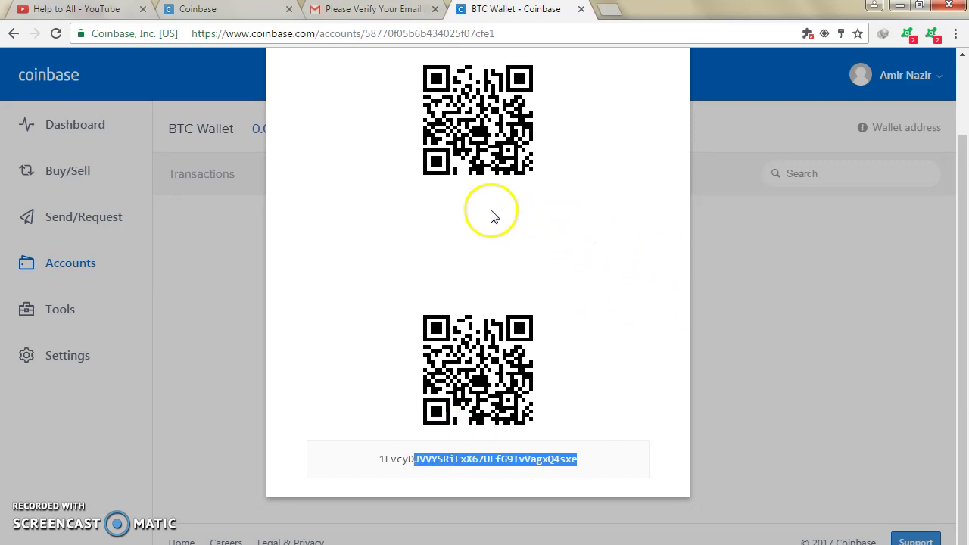
{"action": "left_click", "coordinate": [728, 234]}
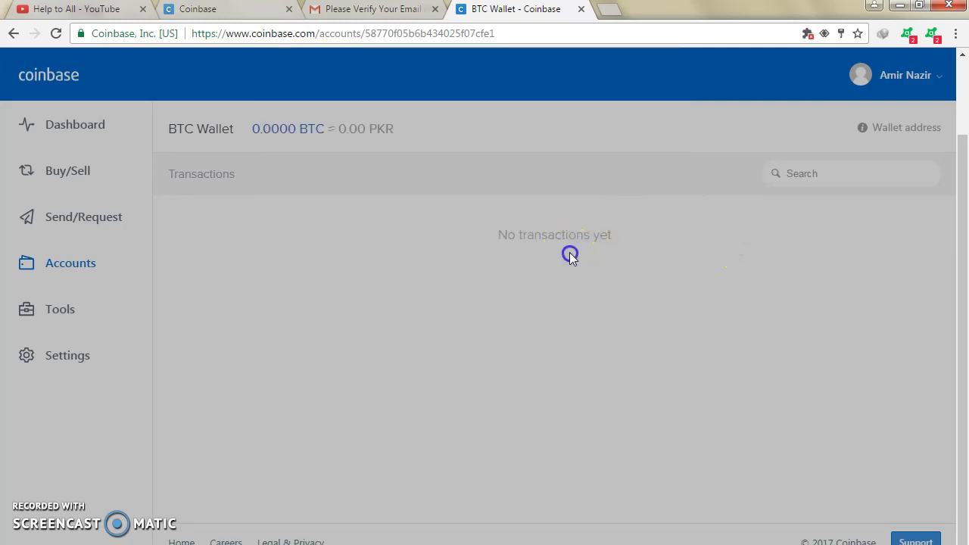
{"action": "left_click", "coordinate": [532, 239]}
{"action": "left_click", "coordinate": [564, 237]}
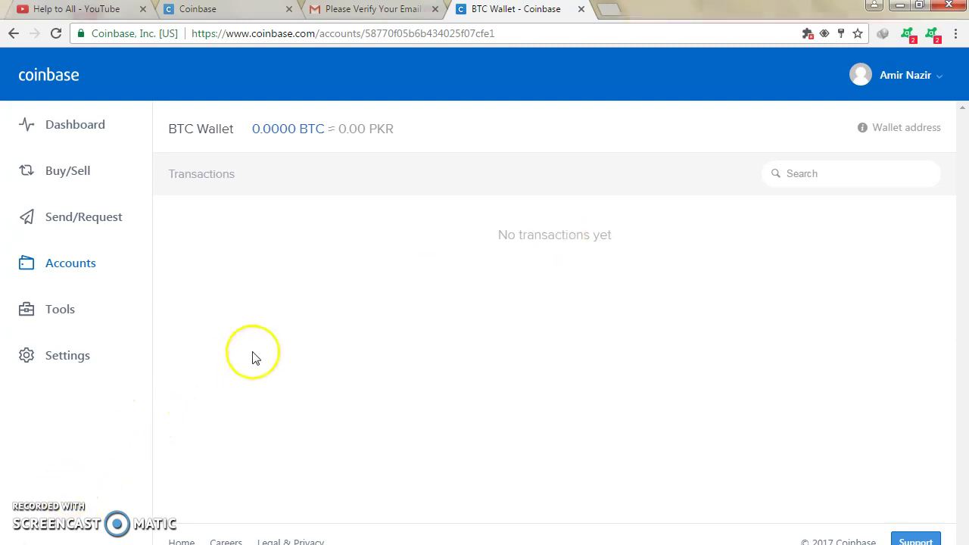
Step: Open the BTC Wallet's Addresses list and select the existing address text
{"action": "left_click", "coordinate": [49, 314]}
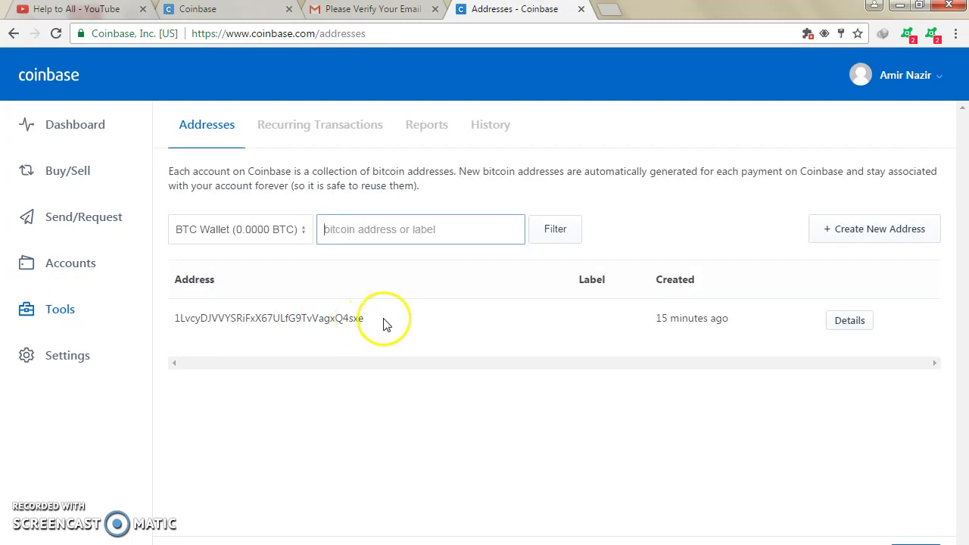
{"action": "left_click_drag", "start_coordinate": [383, 324], "coordinate": [171, 324]}
{"action": "left_click", "coordinate": [479, 312]}
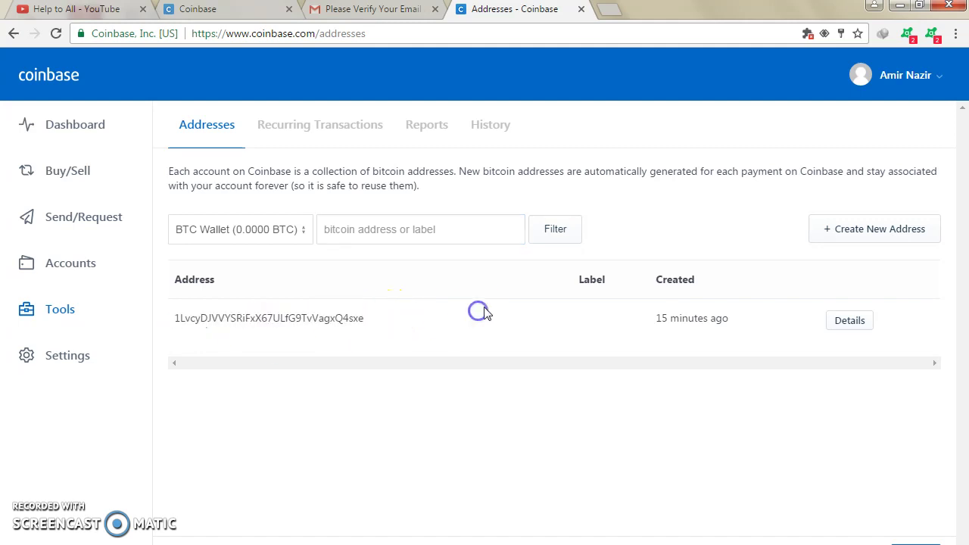
Step: Create a second bitcoin address and open the original address's details
{"action": "left_click", "coordinate": [835, 230]}
{"action": "left_click", "coordinate": [866, 243]}
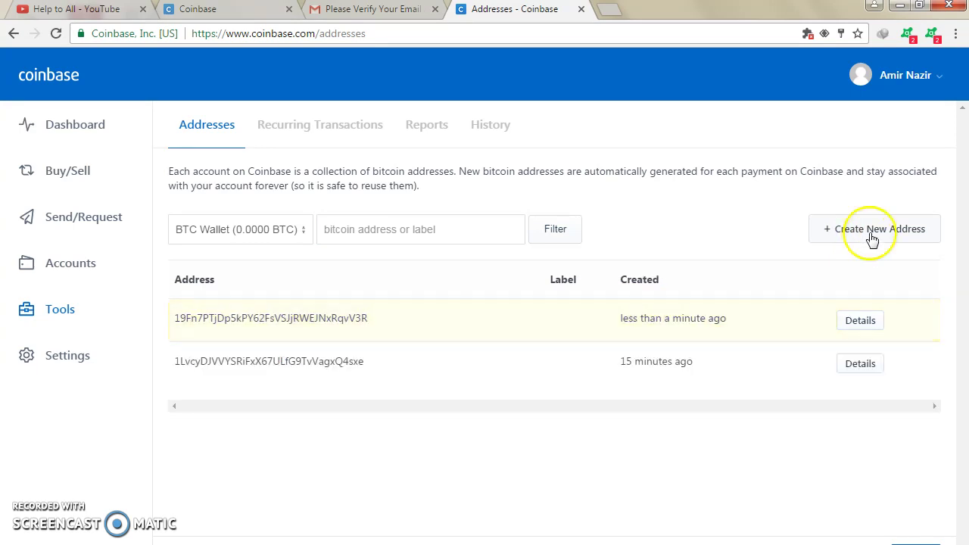
{"action": "left_click_drag", "start_coordinate": [379, 325], "coordinate": [152, 324]}
{"action": "left_click", "coordinate": [412, 364]}
{"action": "left_click_drag", "start_coordinate": [385, 369], "coordinate": [171, 365]}
{"action": "left_click", "coordinate": [448, 364]}
{"action": "left_click_drag", "start_coordinate": [439, 374], "coordinate": [155, 363]}
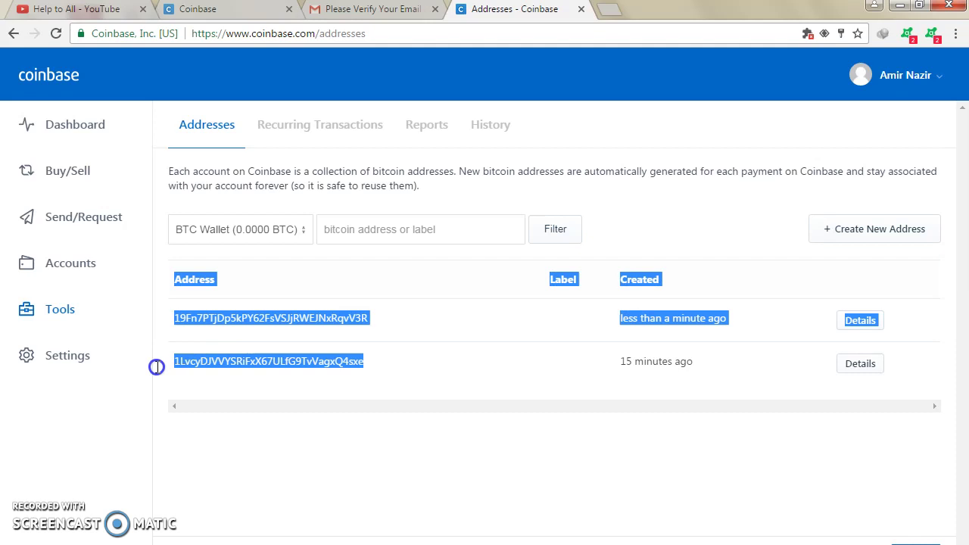
{"action": "left_click", "coordinate": [350, 384]}
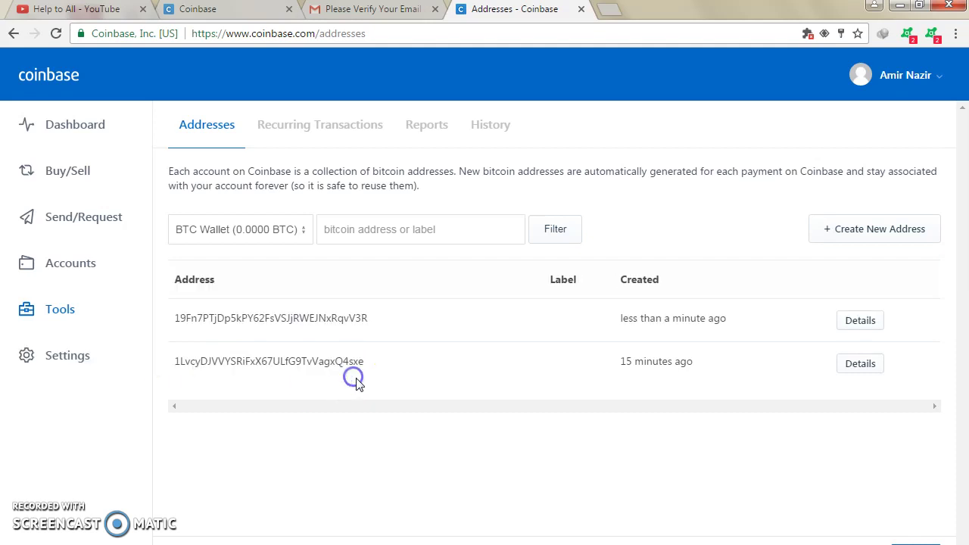
{"action": "left_click", "coordinate": [863, 366]}
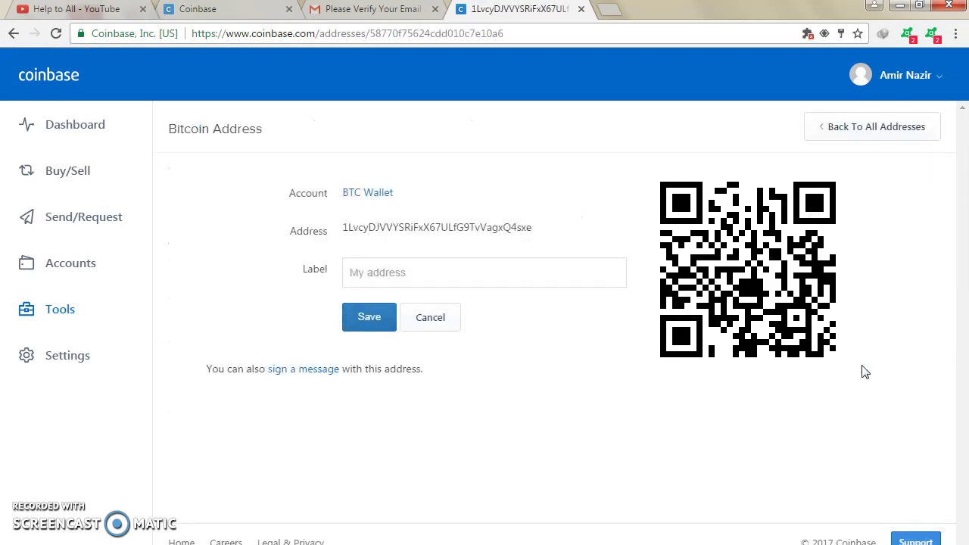
Step: Label the original address 'My 1st Adress', save it, and go back to Addresses
{"action": "left_click", "coordinate": [474, 278]}
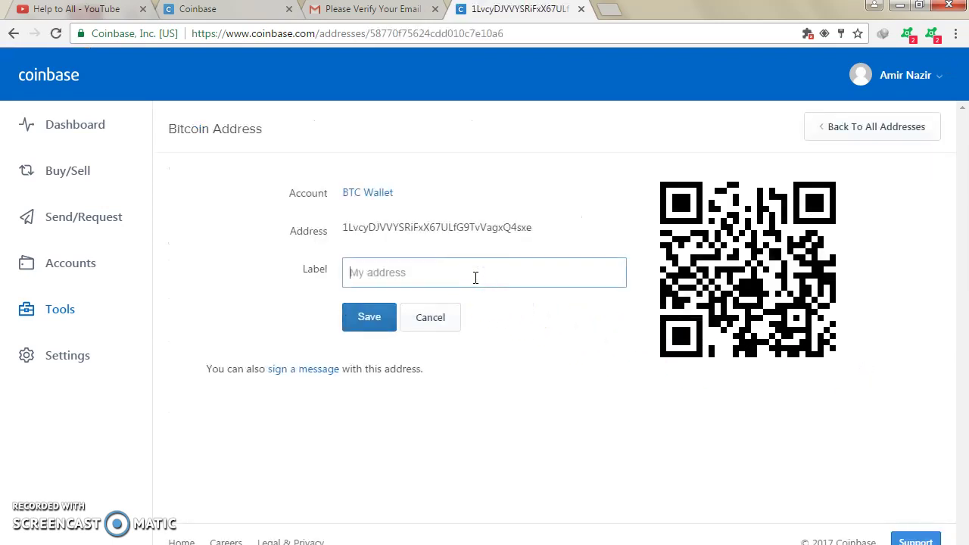
{"action": "left_click", "coordinate": [476, 274]}
{"action": "type", "text": "My 1st Adress"}
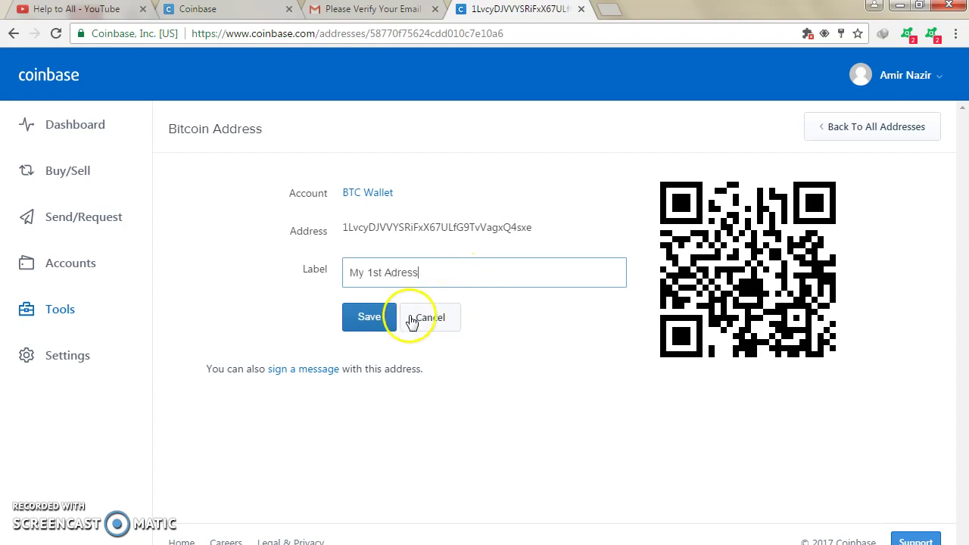
{"action": "left_click", "coordinate": [355, 320]}
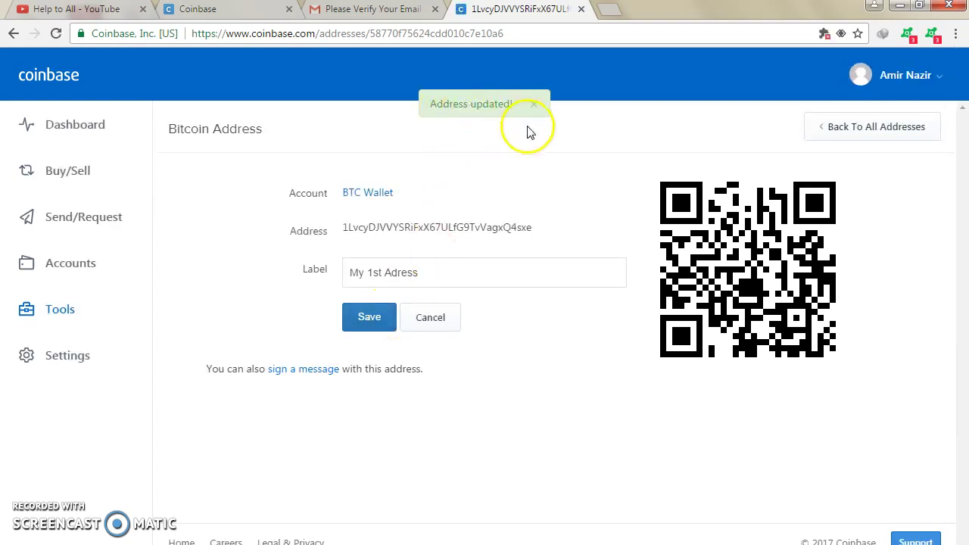
{"action": "left_click", "coordinate": [49, 313]}
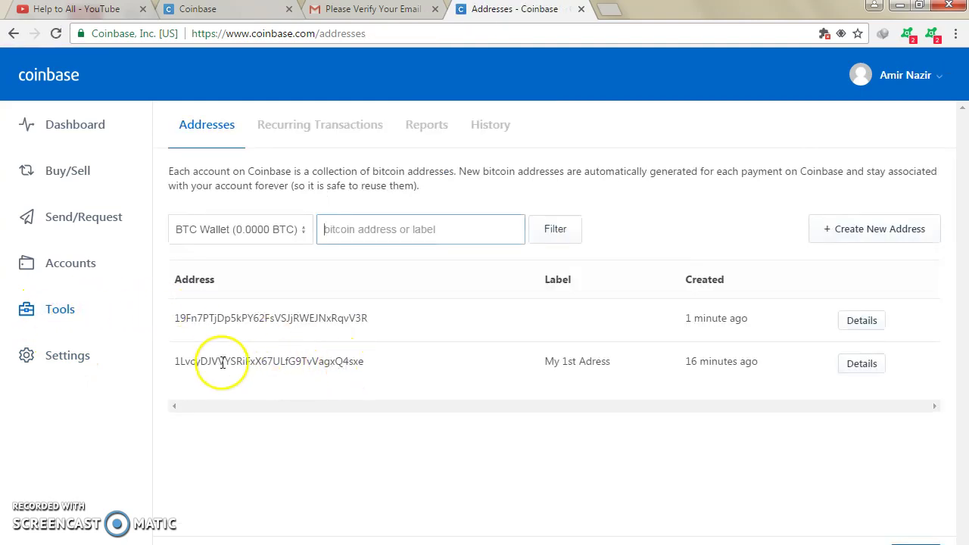
Step: Select the text of the address labelled 'My 1st Adress' in the Addresses list
{"action": "left_click", "coordinate": [174, 360]}
{"action": "left_click_drag", "start_coordinate": [174, 359], "coordinate": [386, 357]}
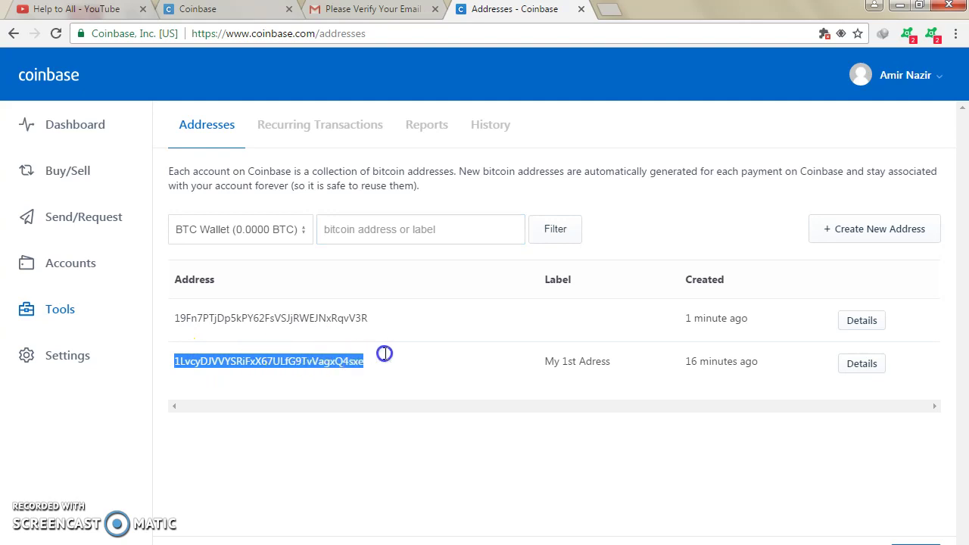
{"action": "left_click_drag", "start_coordinate": [548, 361], "coordinate": [616, 369]}
{"action": "left_click", "coordinate": [705, 385]}
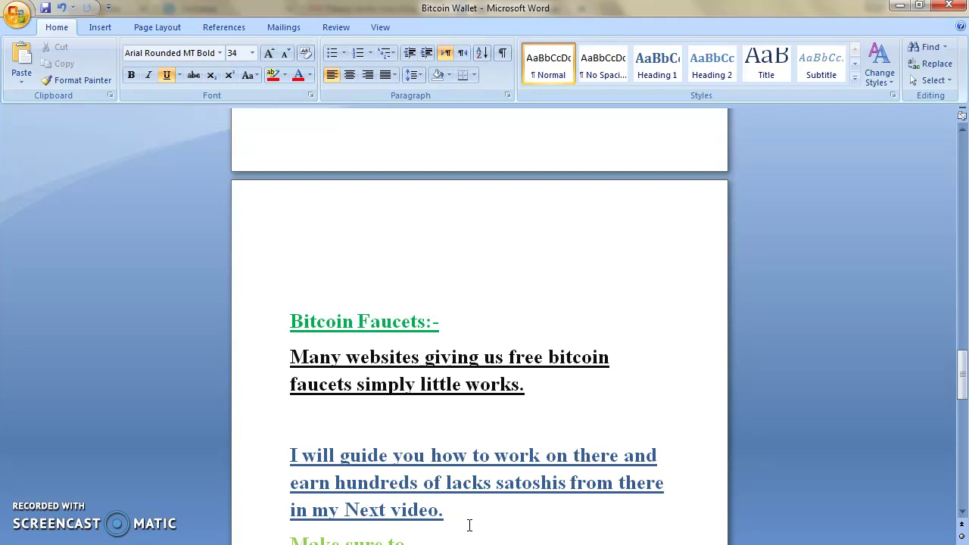
Step: Switch from Word back to the Coinbase Addresses page in Chrome
{"action": "key", "text": "alt+Tab"}
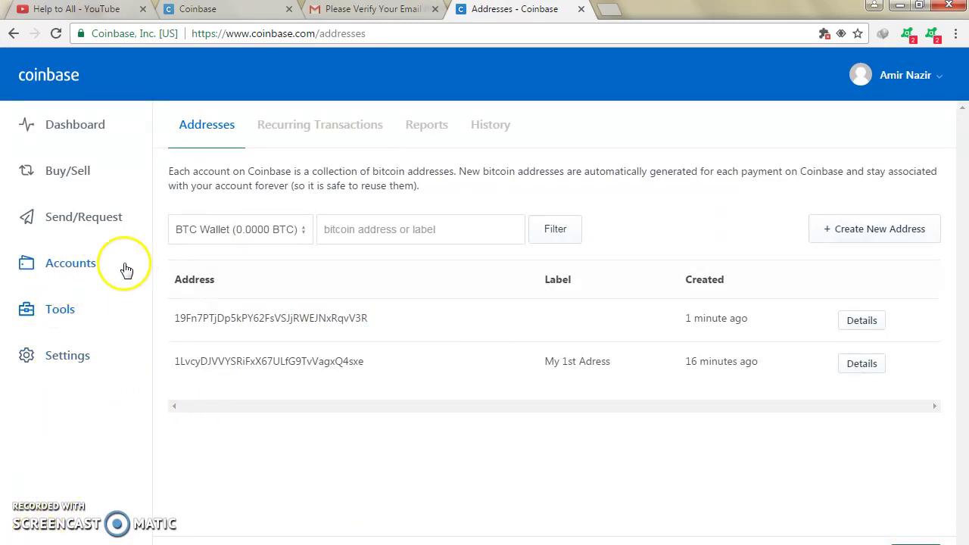
Step: Visit the Send/Request page, then open the top-right account menu
{"action": "left_click", "coordinate": [89, 222]}
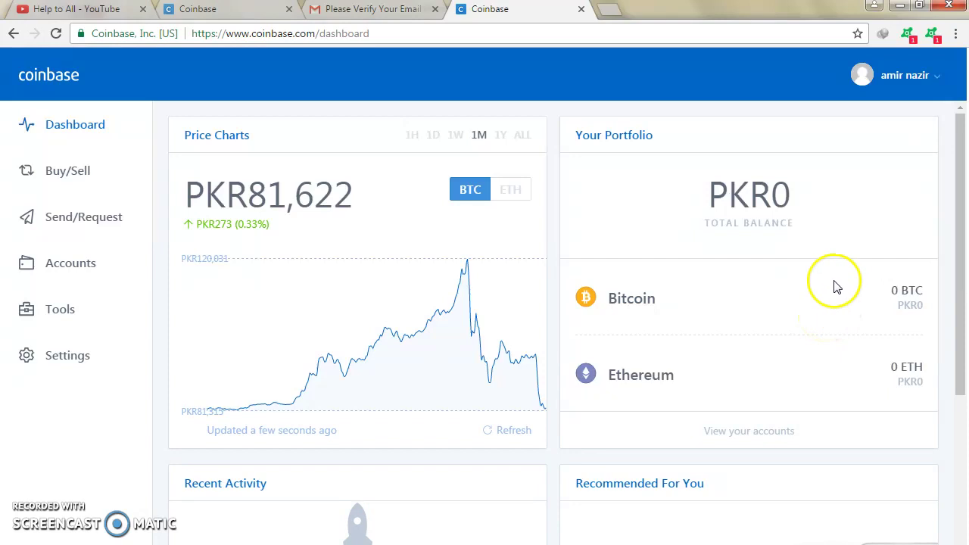
{"action": "left_click", "coordinate": [912, 80]}
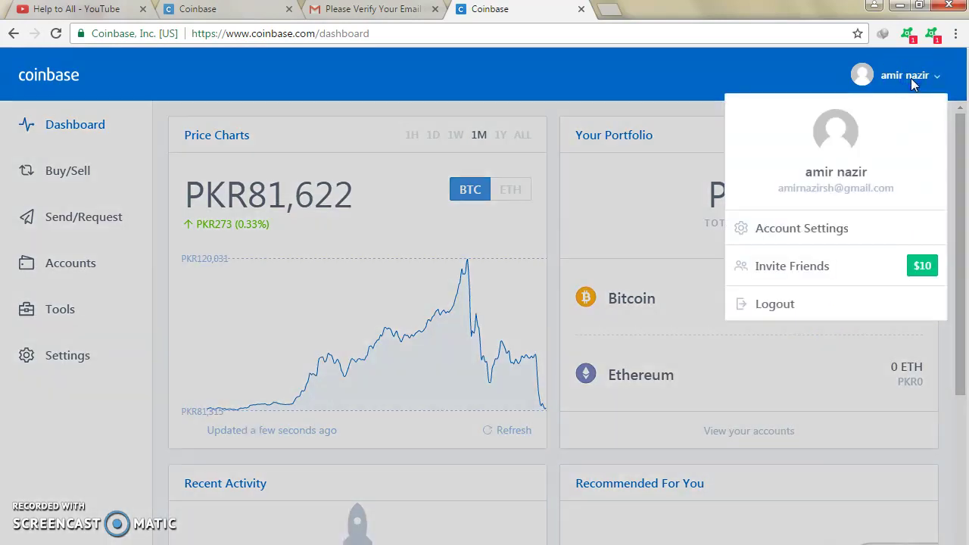